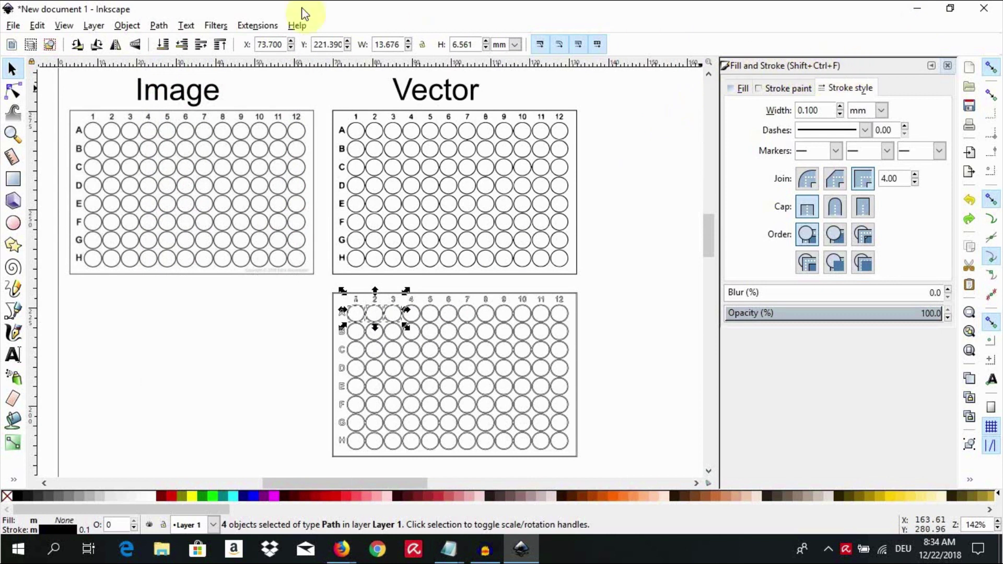
# Fill the selected wells A1–A3 dark red (800000ff) using the Fill and Stroke panel.
pyautogui.click(137, 26)
pyautogui.click(167, 80)
pyautogui.click(787, 89)
pyautogui.click(741, 88)
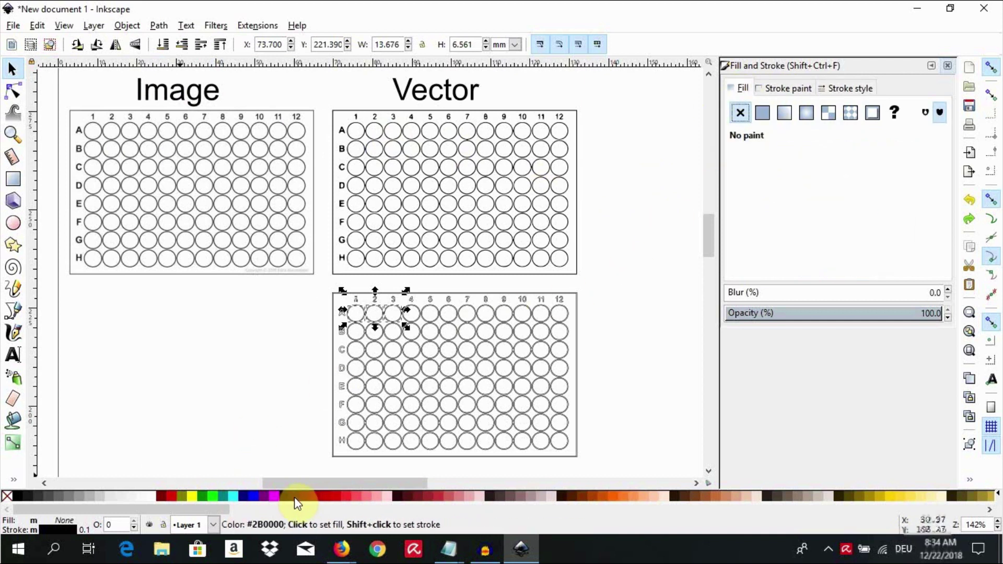
pyautogui.click(308, 502)
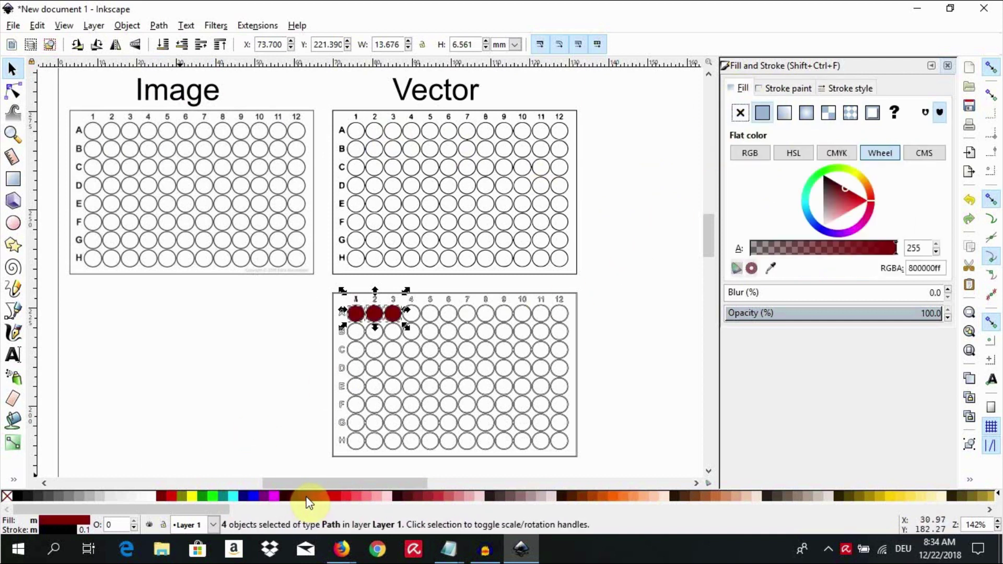
# Select wells B1–B3 and fill them a brighter red (d40000ff).
pyautogui.click(359, 337)
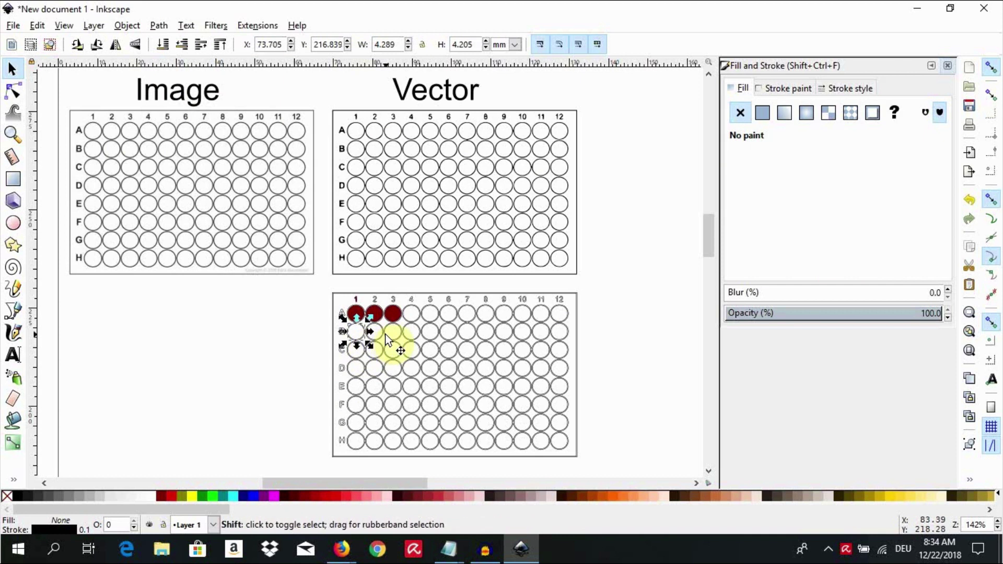
pyautogui.keyDown('shift'); pyautogui.click(380, 337); pyautogui.keyUp('shift')
pyautogui.keyDown('shift'); pyautogui.click(396, 334); pyautogui.keyUp('shift')
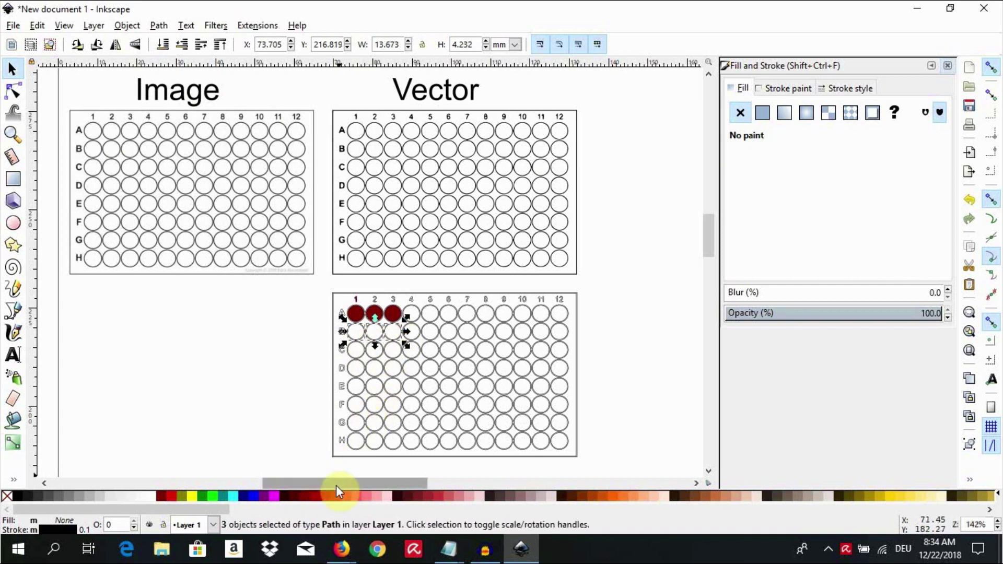
pyautogui.click(326, 499)
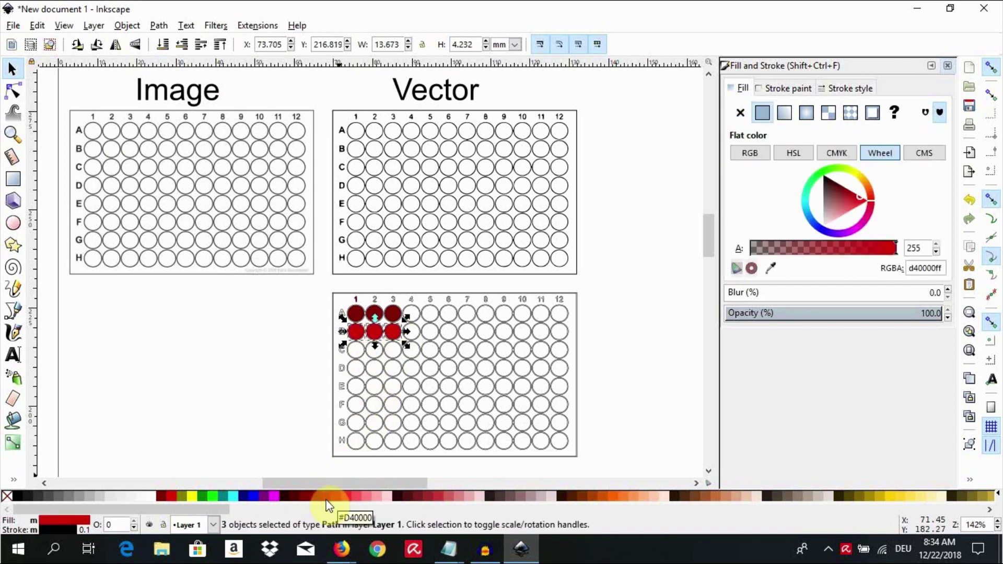
# Select wells C1–C3 and fill them bright red (ff0000ff).
pyautogui.click(357, 351)
pyautogui.keyDown('shift'); pyautogui.click(376, 356); pyautogui.keyUp('shift')
pyautogui.keyDown('shift'); pyautogui.click(393, 358); pyautogui.keyUp('shift')
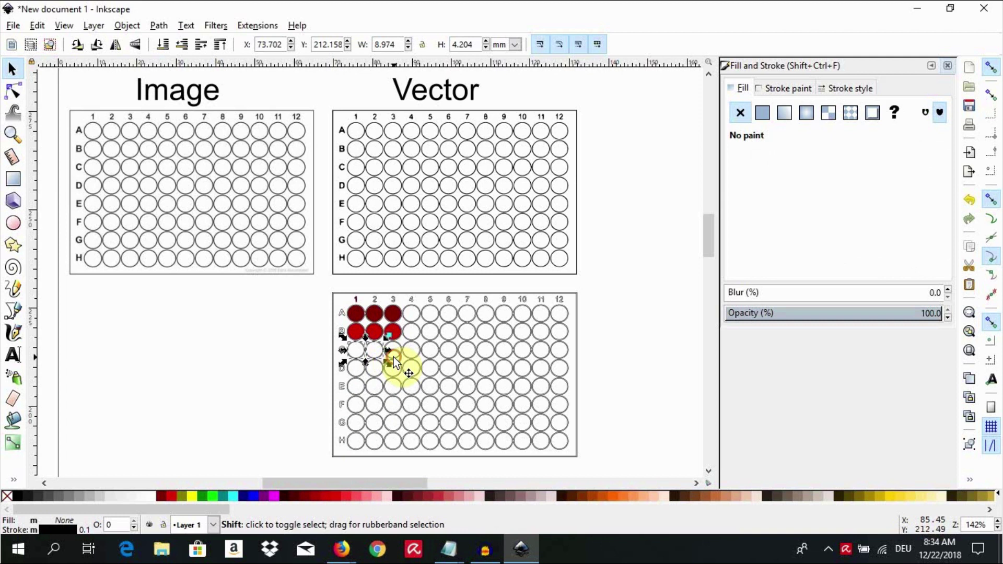
pyautogui.click(337, 496)
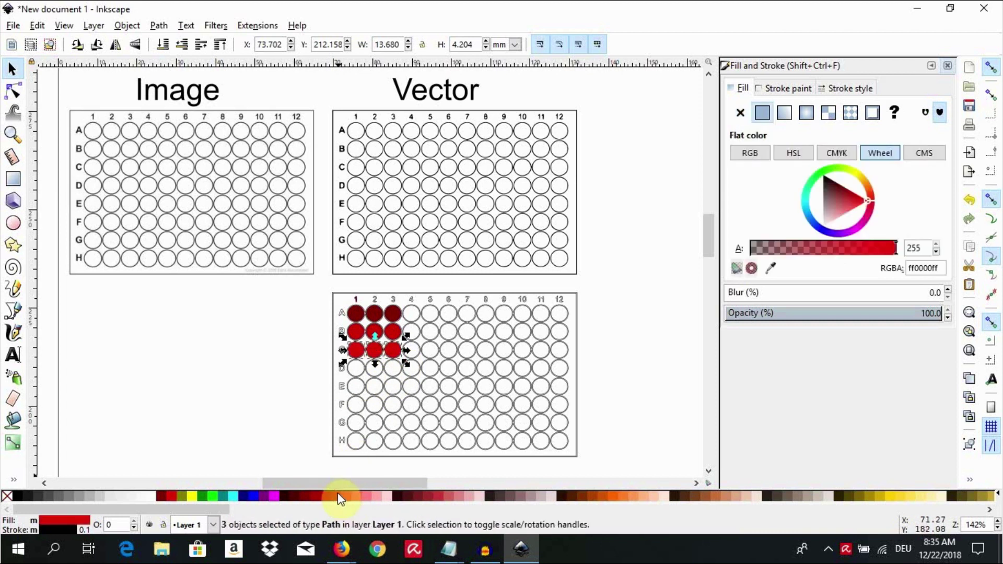
# Select four wells across row D of the lower plate.
pyautogui.click(362, 371)
pyautogui.keyDown('shift'); pyautogui.click(374, 369); pyautogui.keyUp('shift')
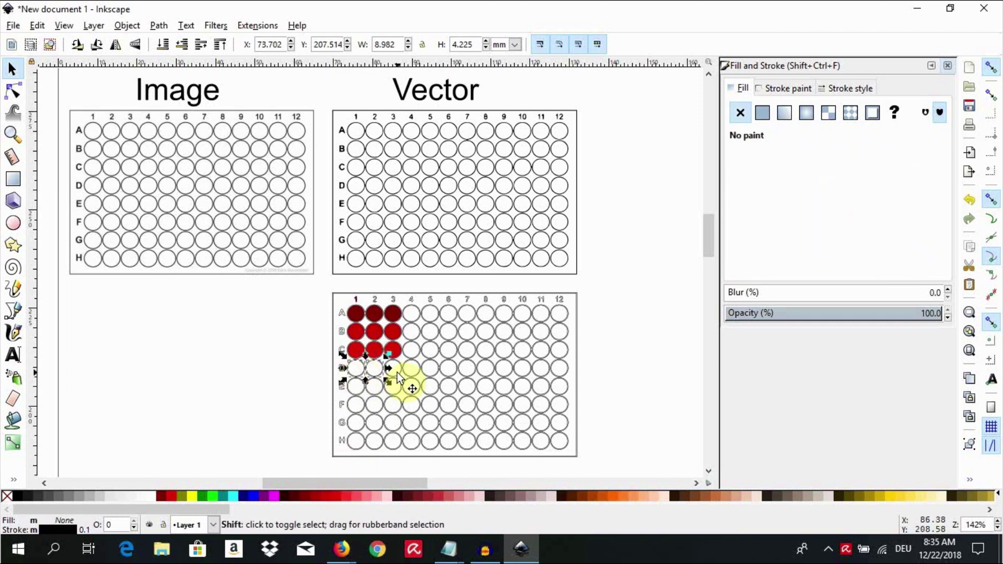
pyautogui.keyDown('shift'); pyautogui.click(393, 369); pyautogui.keyUp('shift')
pyautogui.keyDown('shift'); pyautogui.click(411, 368); pyautogui.keyUp('shift')
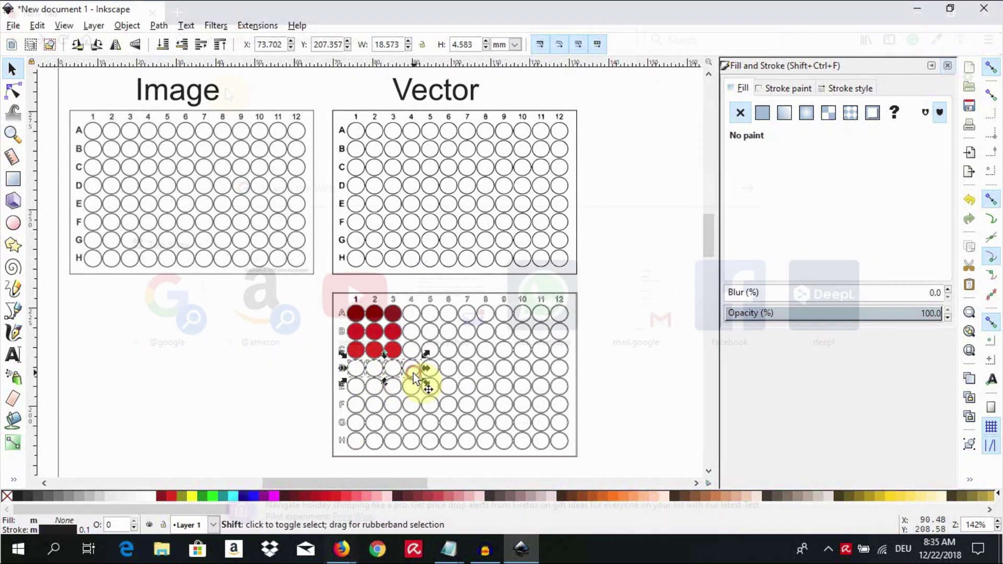
# Search the web for '96 well plate template' in Firefox.
pyautogui.click(350, 374)
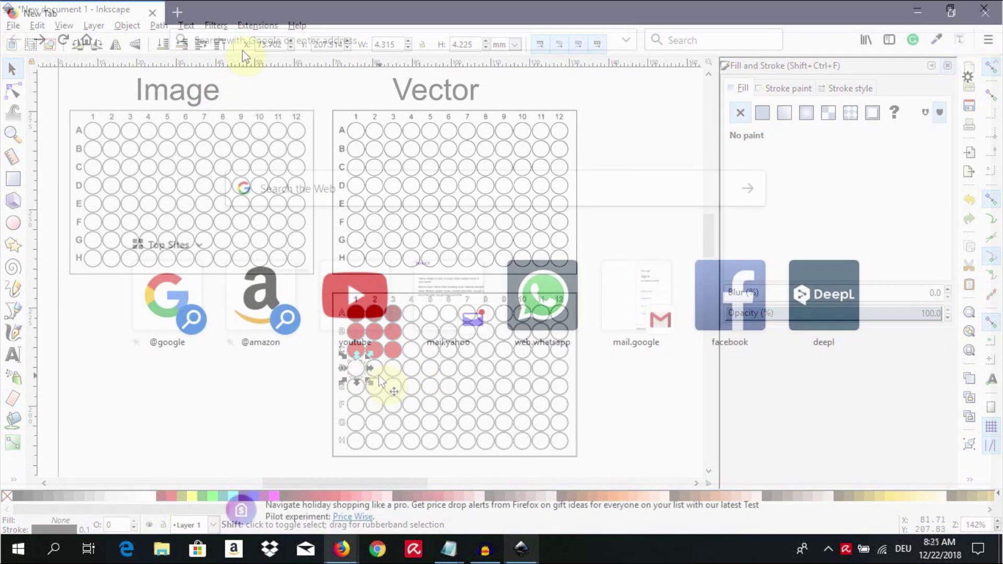
pyautogui.click(242, 41)
pyautogui.write('9')
pyautogui.write('6')
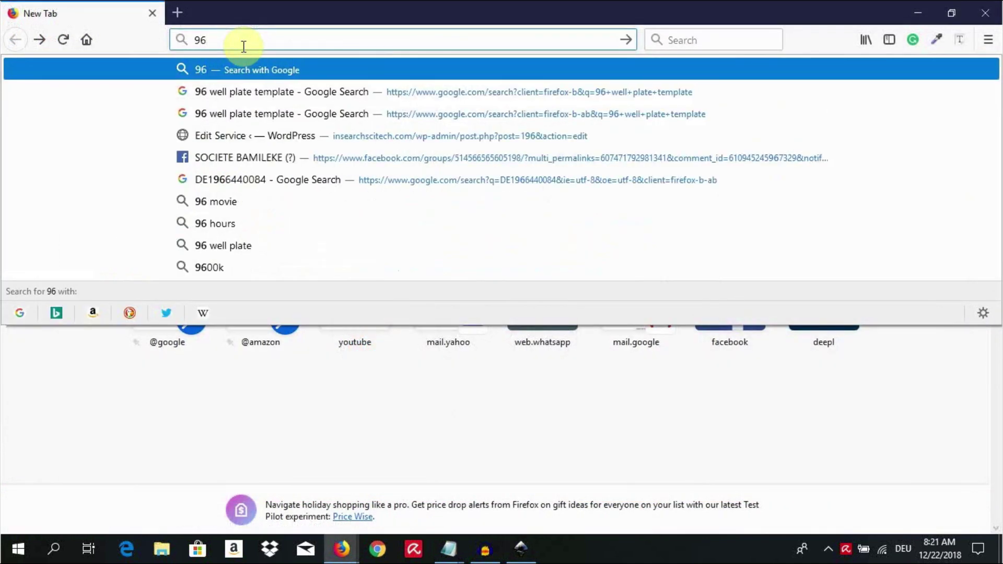
pyautogui.write(' well plat')
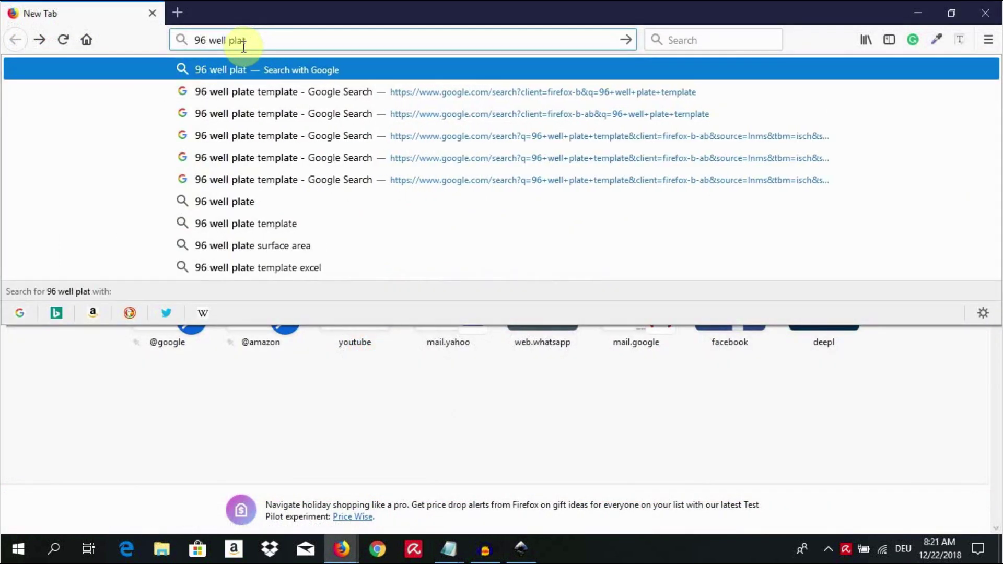
pyautogui.write('e template')
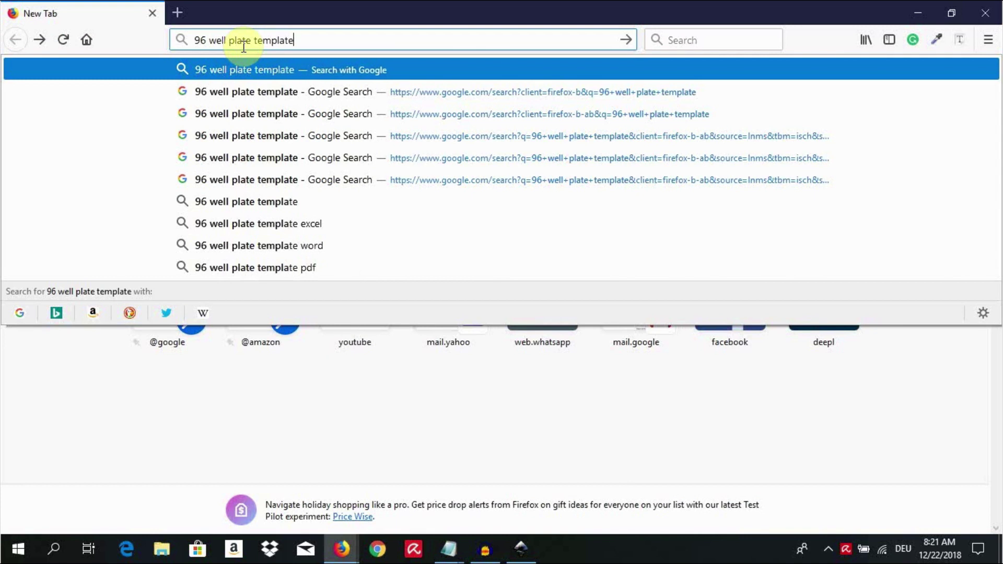
pyautogui.press('Return')
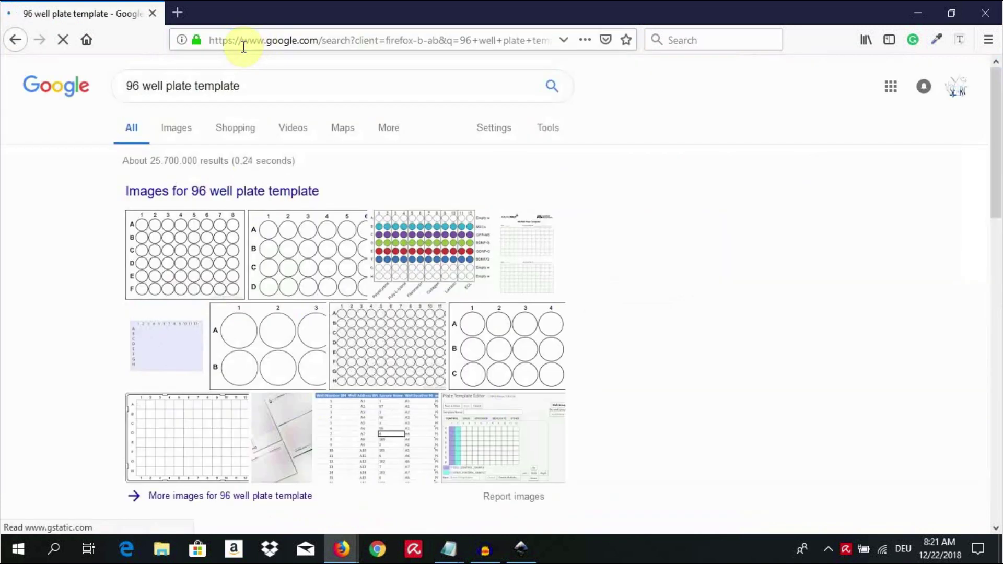
# In Google Images, preview the 12-column 96-well plate image and copy it.
pyautogui.click(177, 132)
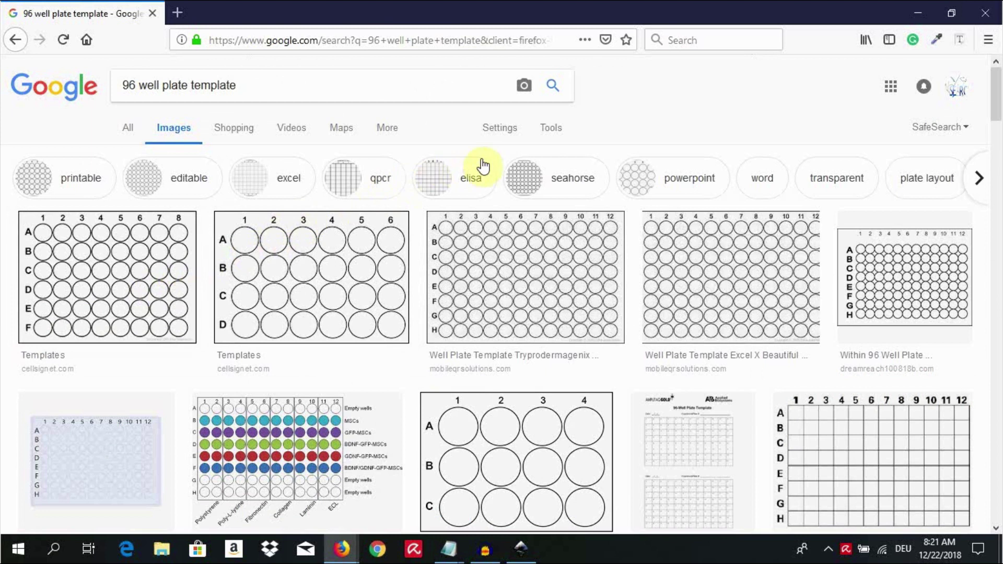
pyautogui.click(543, 132)
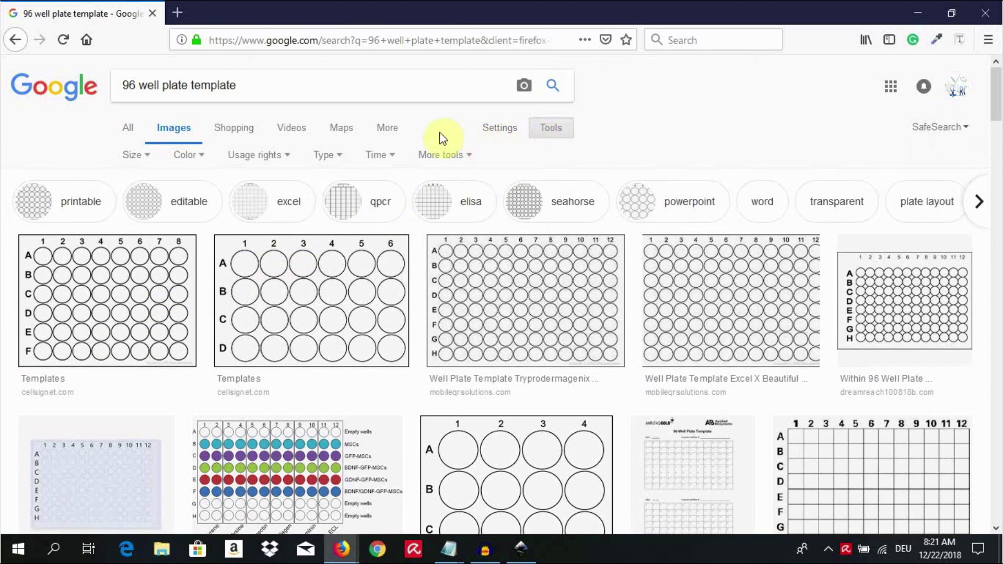
pyautogui.click(339, 157)
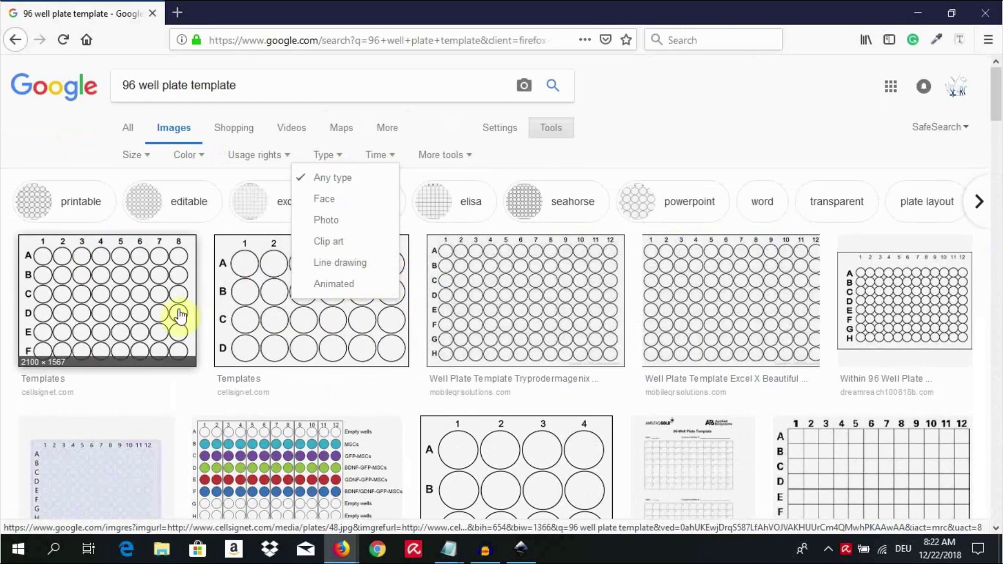
pyautogui.click(56, 438)
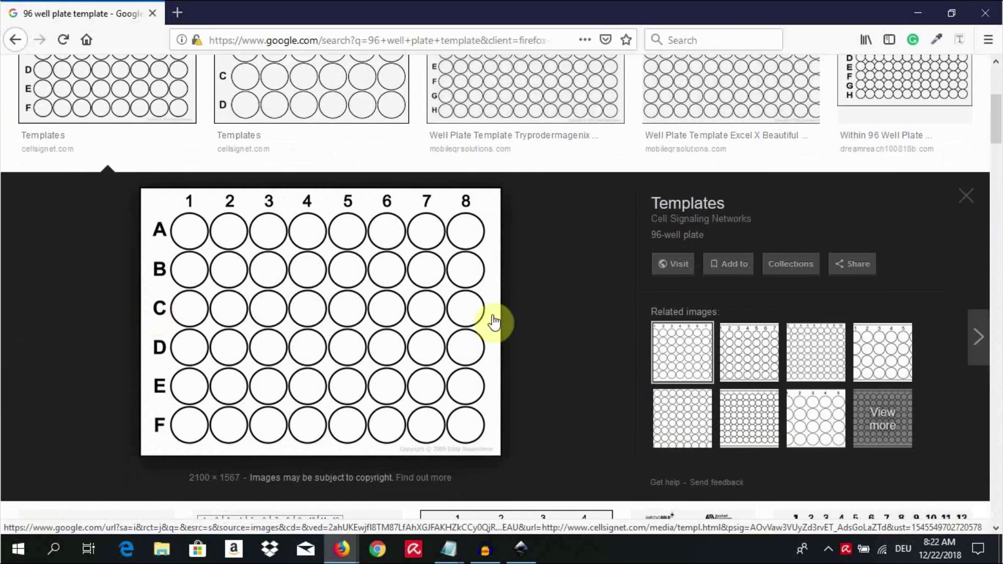
pyautogui.click(807, 363)
pyautogui.rightClick(365, 320)
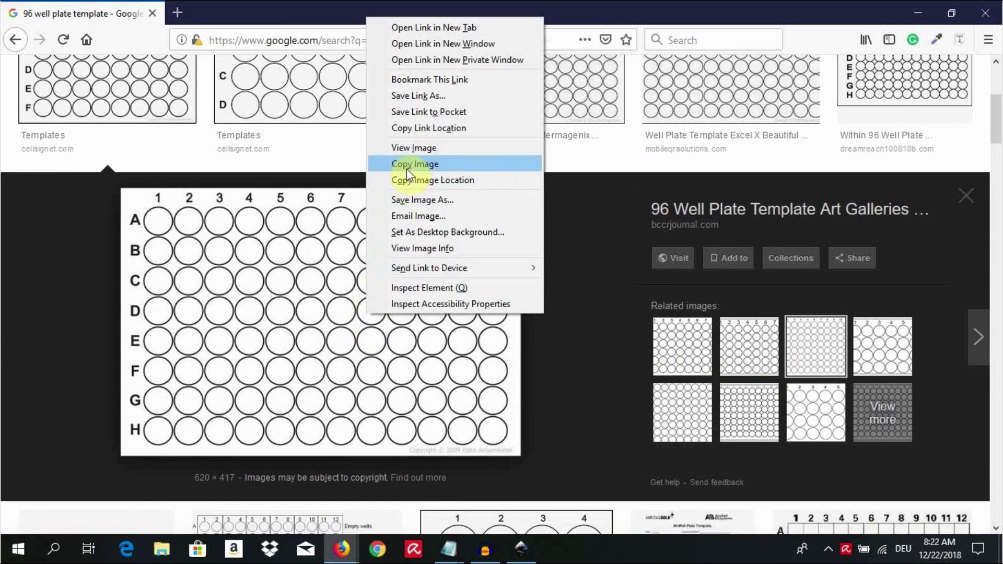
pyautogui.click(406, 168)
# Paste the copied plate image onto the new Inkscape canvas.
pyautogui.click(523, 548)
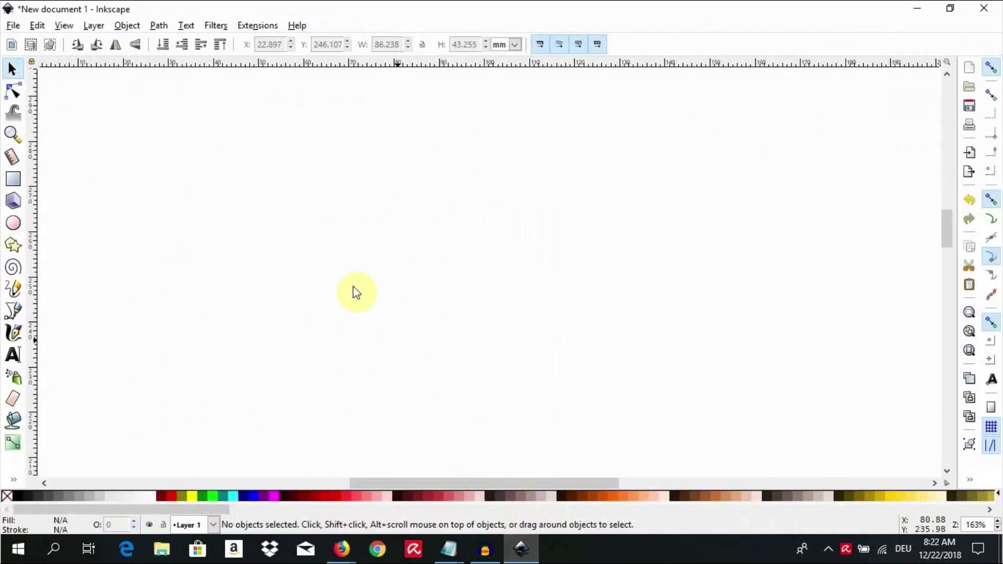
pyautogui.rightClick(230, 197)
pyautogui.click(274, 270)
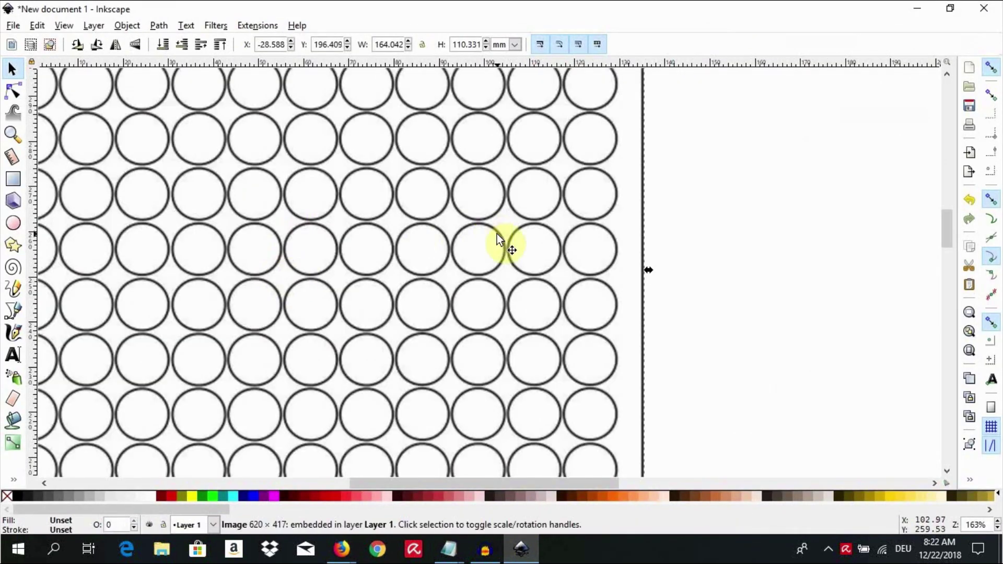
pyautogui.scroll(5, 611, 246)
pyautogui.moveTo(646, 191); pyautogui.dragTo(296, 413)
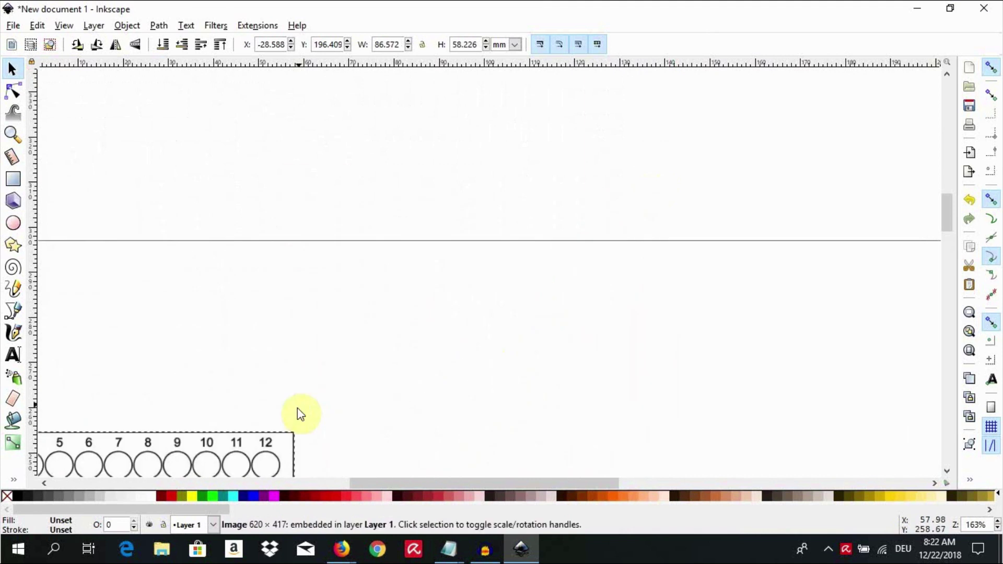
pyautogui.scroll(-5, 448, 352)
# Move the image to the page's top-left and shrink it to 62.262 × 41.876 mm.
pyautogui.moveTo(265, 313); pyautogui.dragTo(407, 220)
pyautogui.moveTo(440, 345); pyautogui.dragTo(347, 269)
pyautogui.click(295, 336)
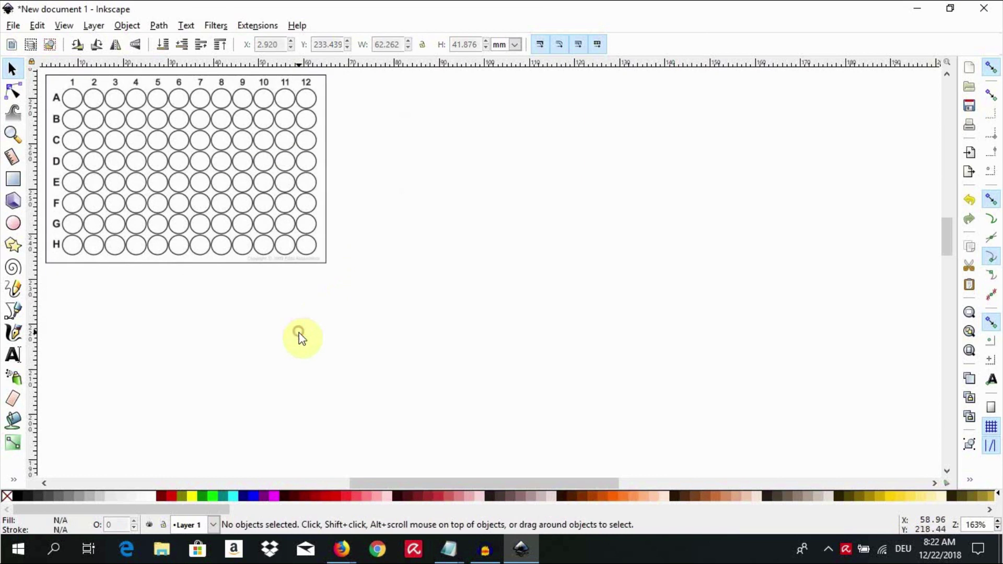
pyautogui.click(173, 162)
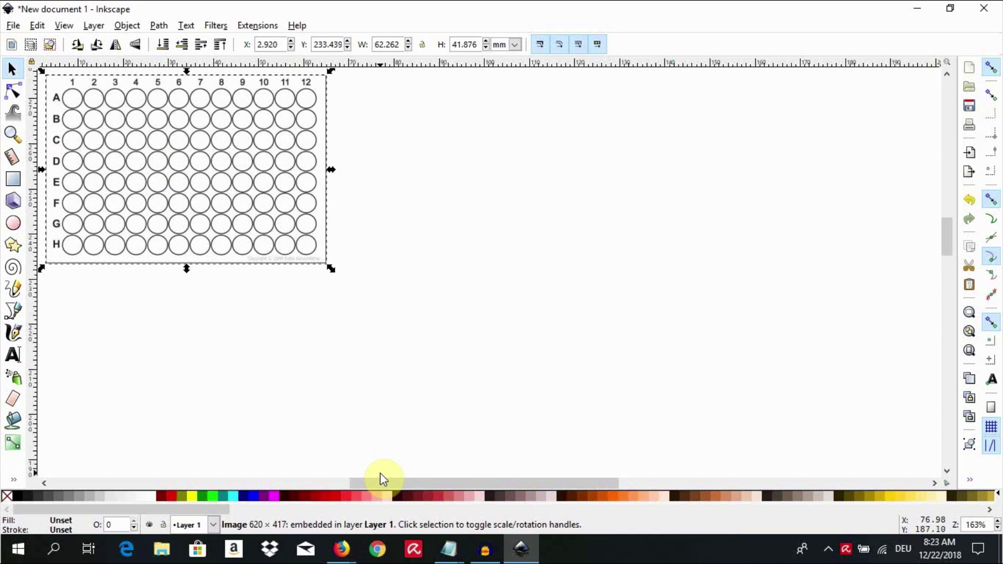
# Open Trace Bitmap with Brightness cutoff 0.500 and 2 scans, and refresh its preview.
pyautogui.click(159, 26)
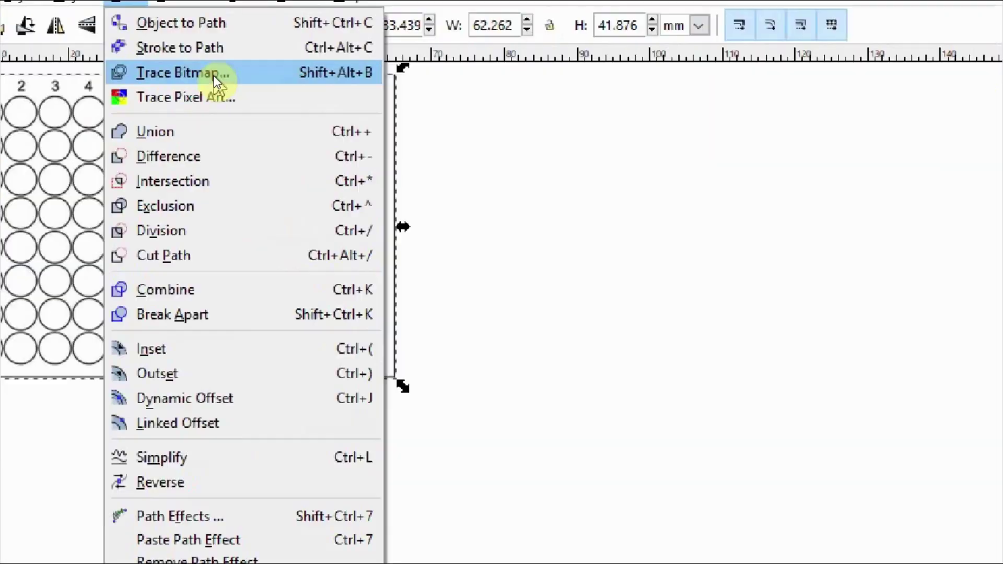
pyautogui.click(214, 75)
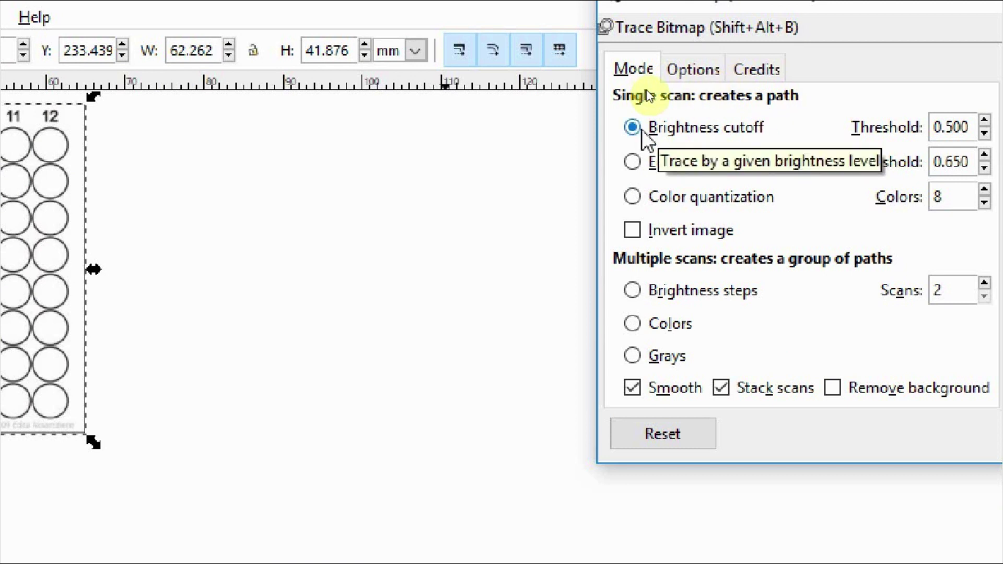
pyautogui.click(827, 134)
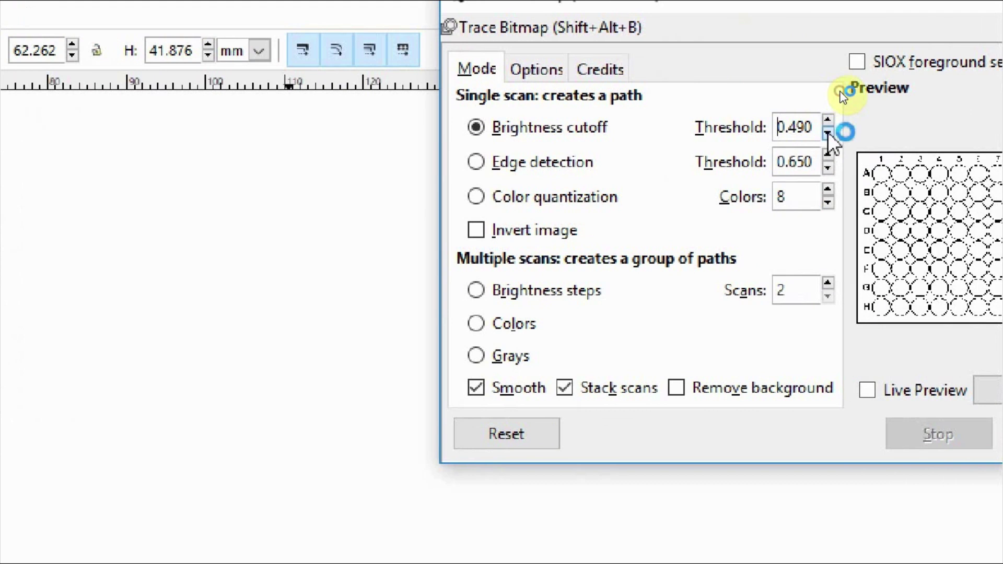
pyautogui.click(828, 120)
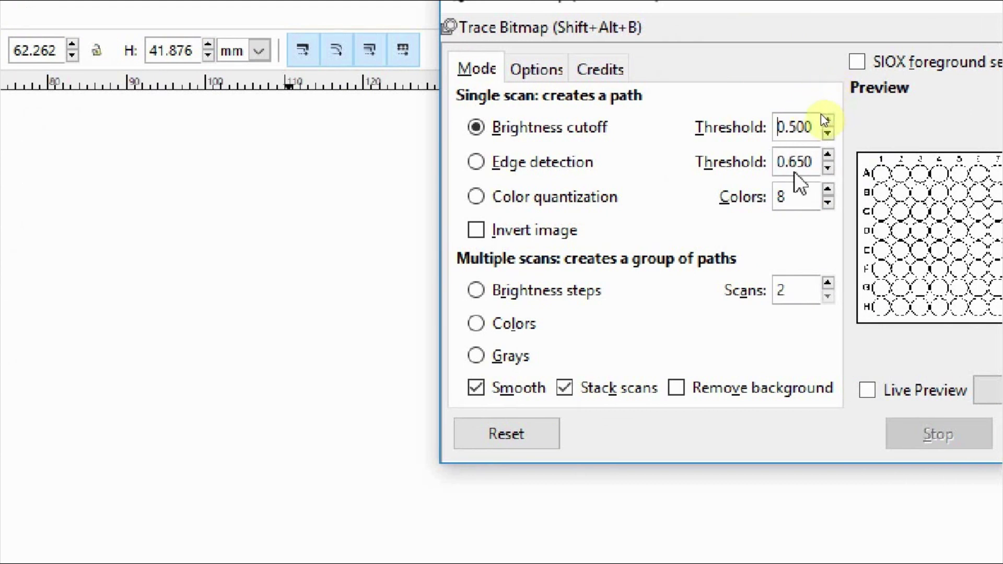
pyautogui.click(827, 282)
pyautogui.click(828, 283)
pyautogui.click(827, 297)
pyautogui.click(828, 297)
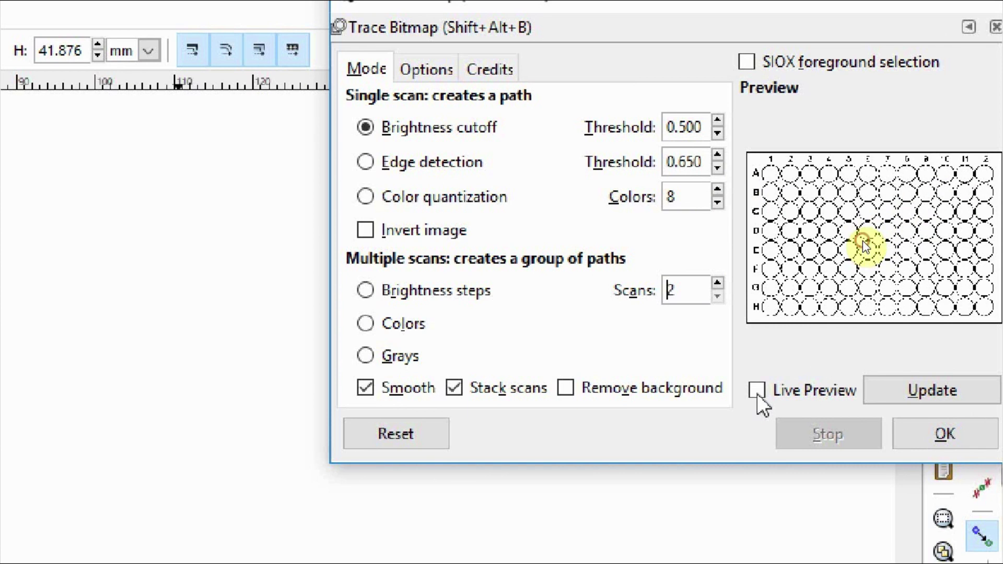
pyautogui.click(757, 395)
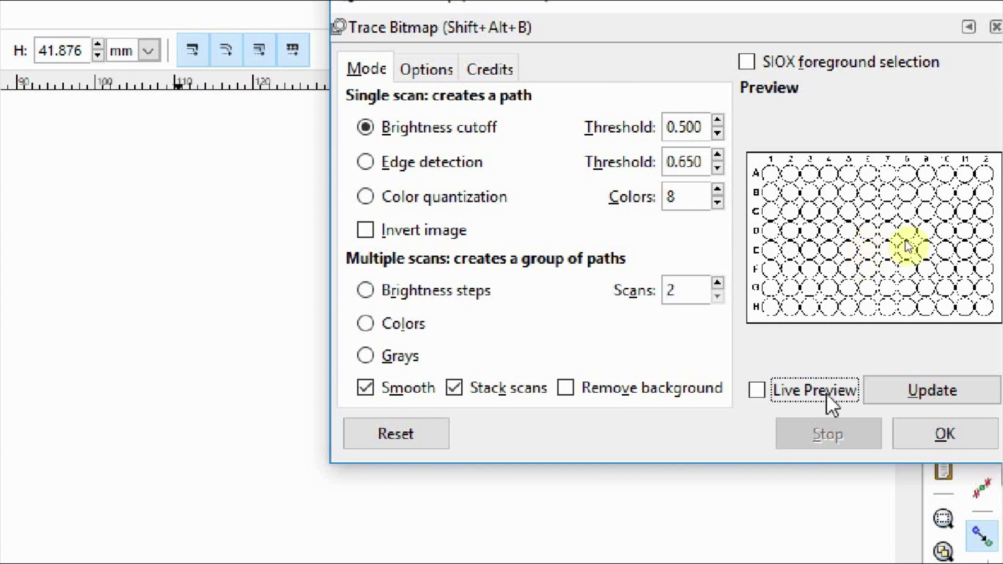
pyautogui.click(941, 393)
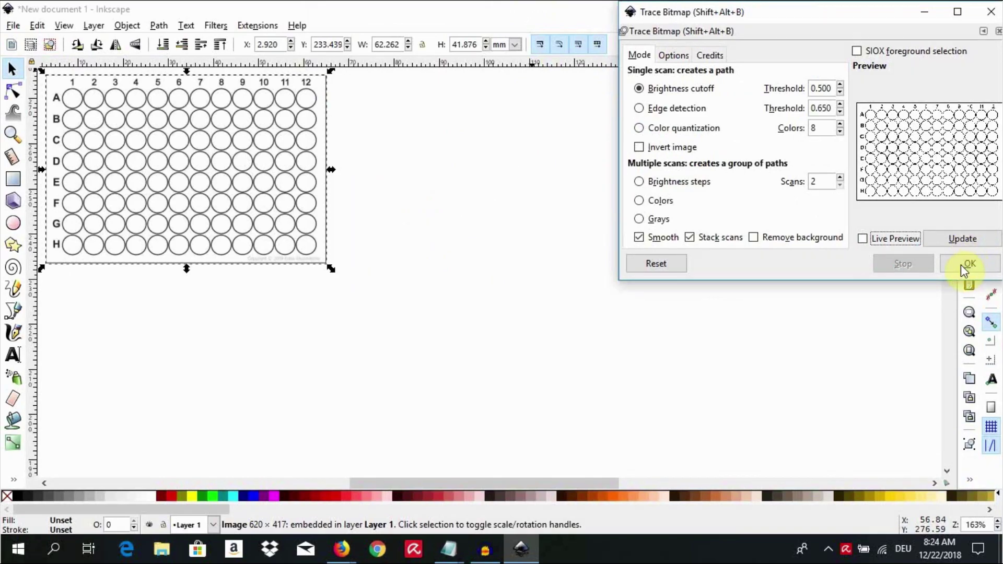
# Run the brightness-cutoff trace and drag the resulting plate path right of the original image.
pyautogui.click(961, 264)
pyautogui.click(955, 267)
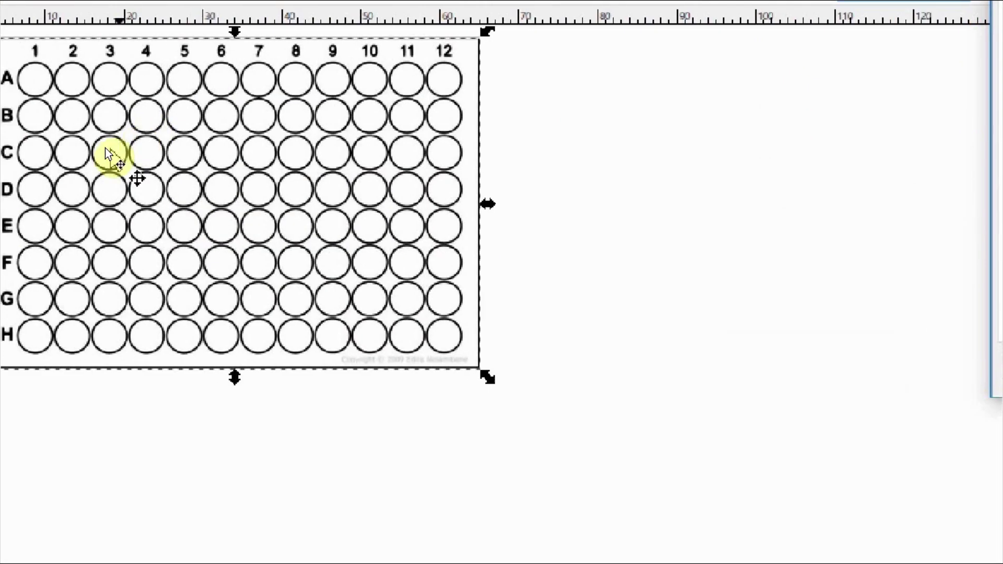
pyautogui.moveTo(175, 217)
pyautogui.mouseDown()
pyautogui.moveTo(403, 229)
pyautogui.moveTo(721, 273)
pyautogui.mouseUp()
pyautogui.moveTo(92, 190); pyautogui.dragTo(131, 187)
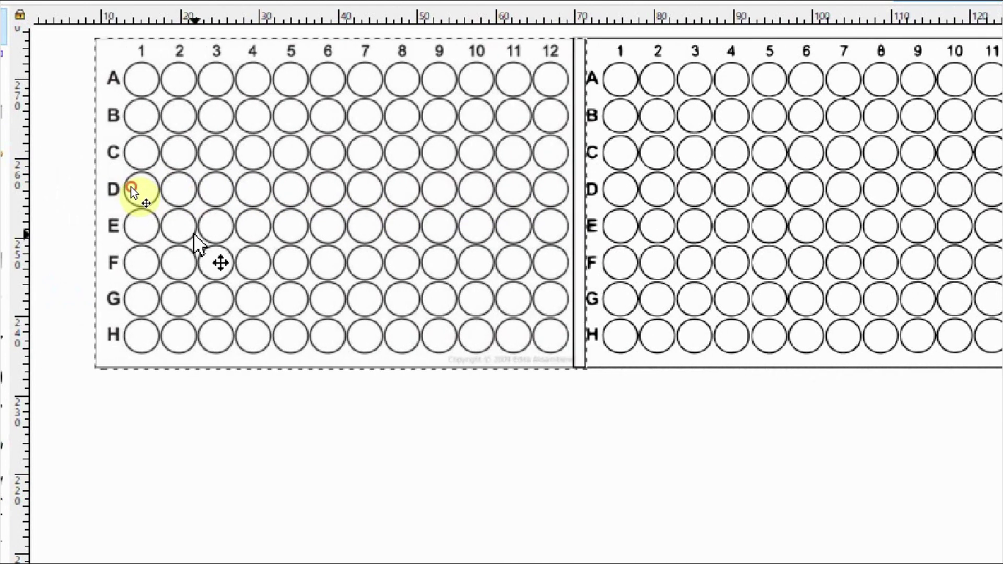
pyautogui.hotkey('ctrl', 'z')
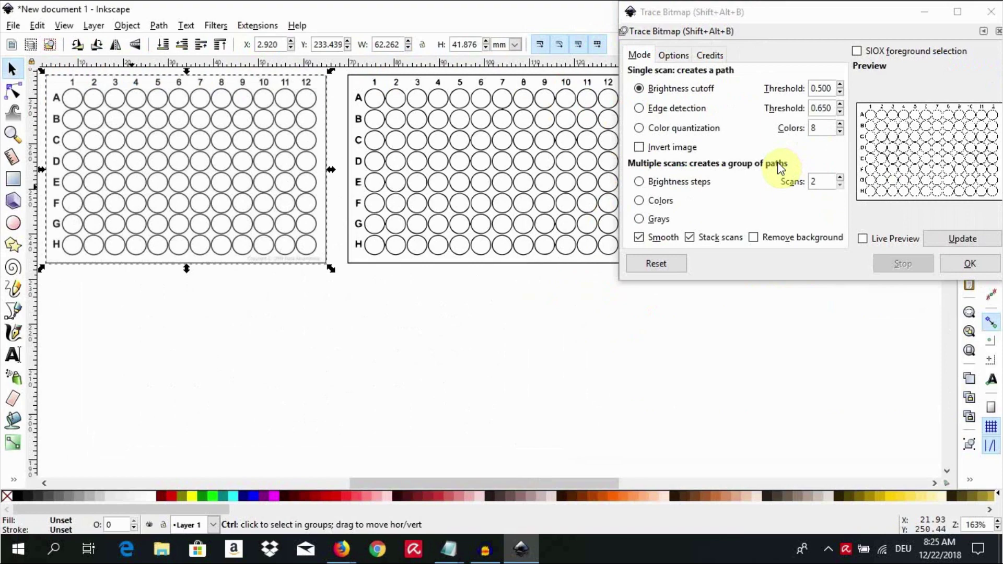
# Close Trace Bitmap and compare the original image with its 1316-node traced path.
pyautogui.click(992, 11)
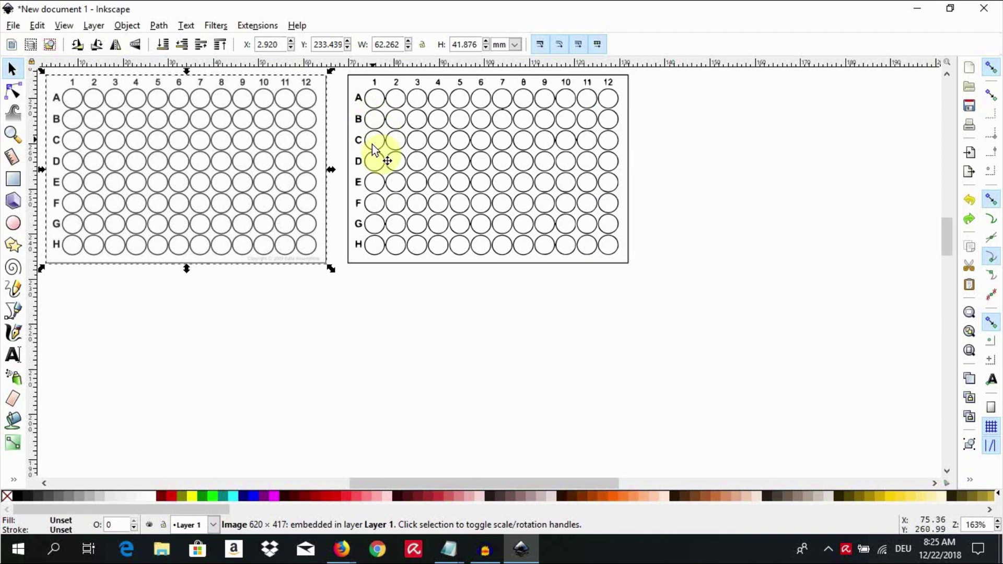
pyautogui.click(333, 293)
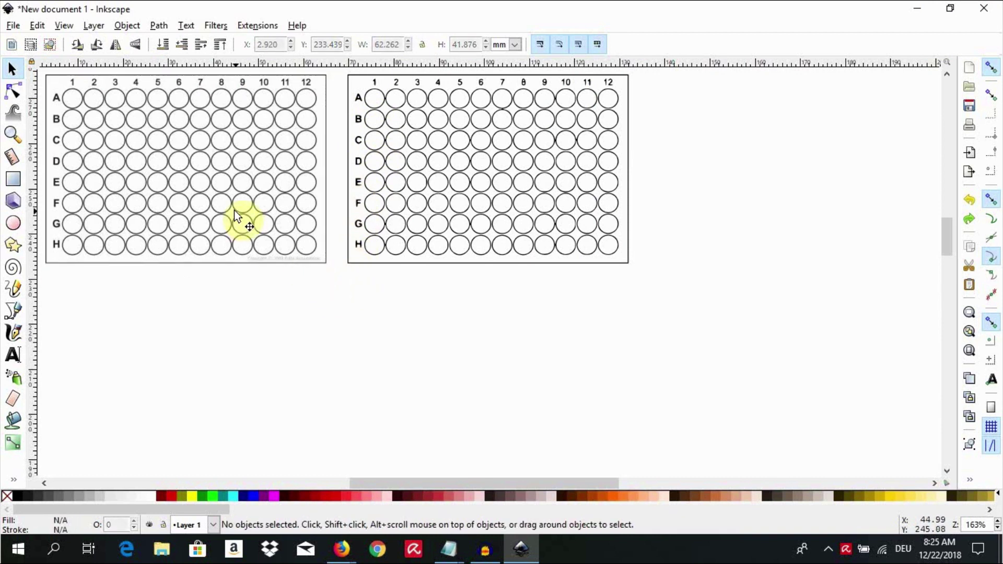
pyautogui.click(219, 200)
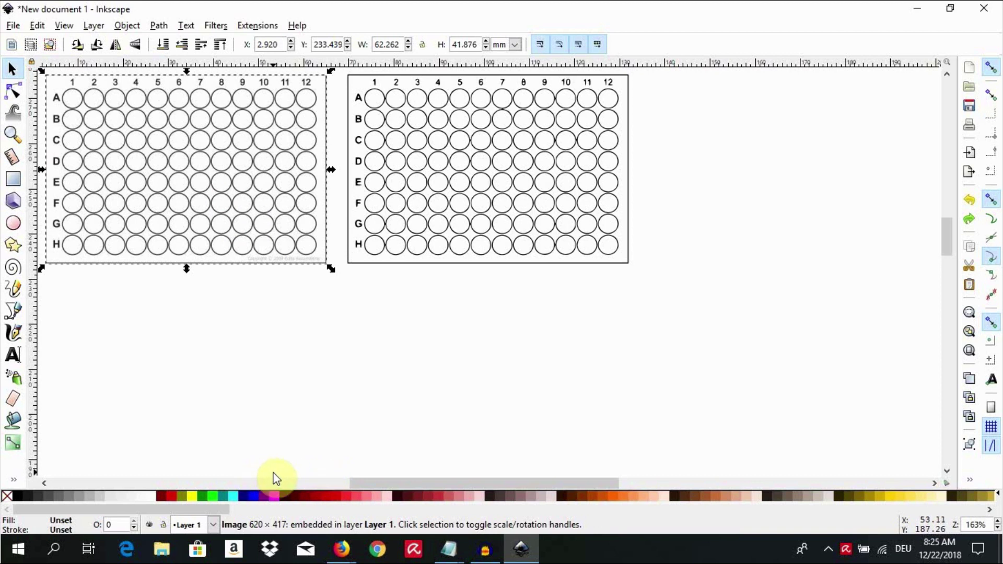
pyautogui.click(430, 222)
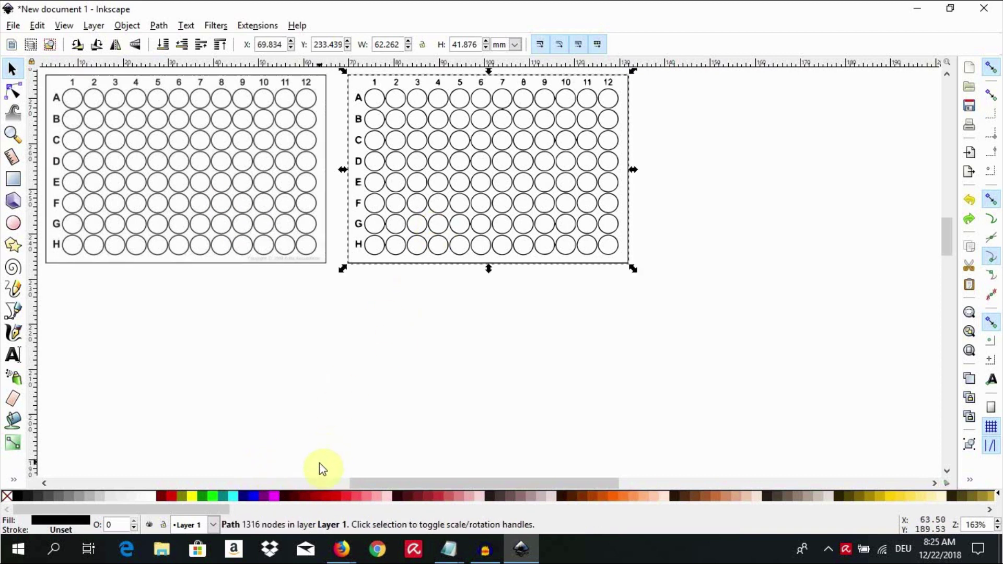
pyautogui.click(336, 363)
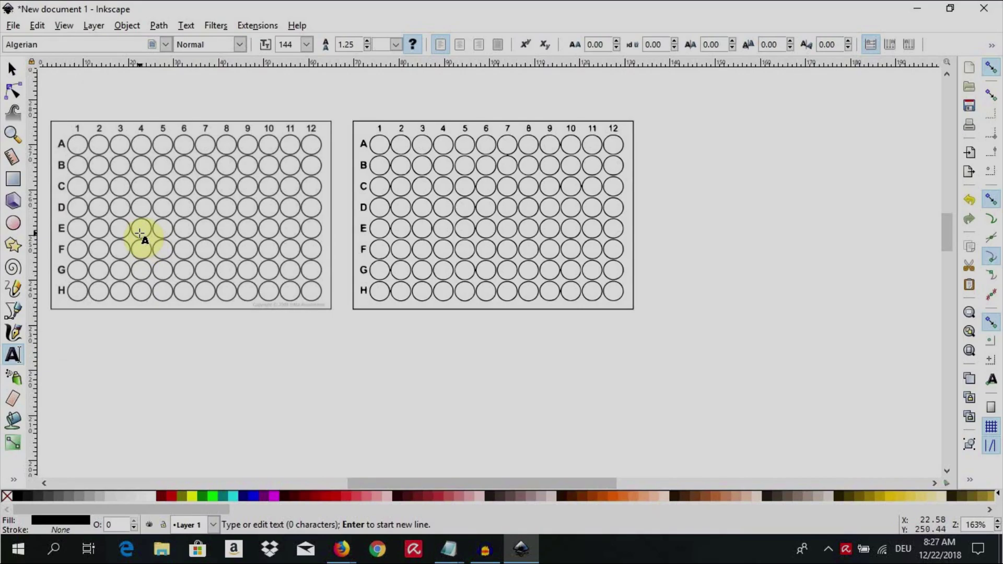
# Add an 'Image' label above the left plate and duplicate it above the right plate.
pyautogui.write('Image')
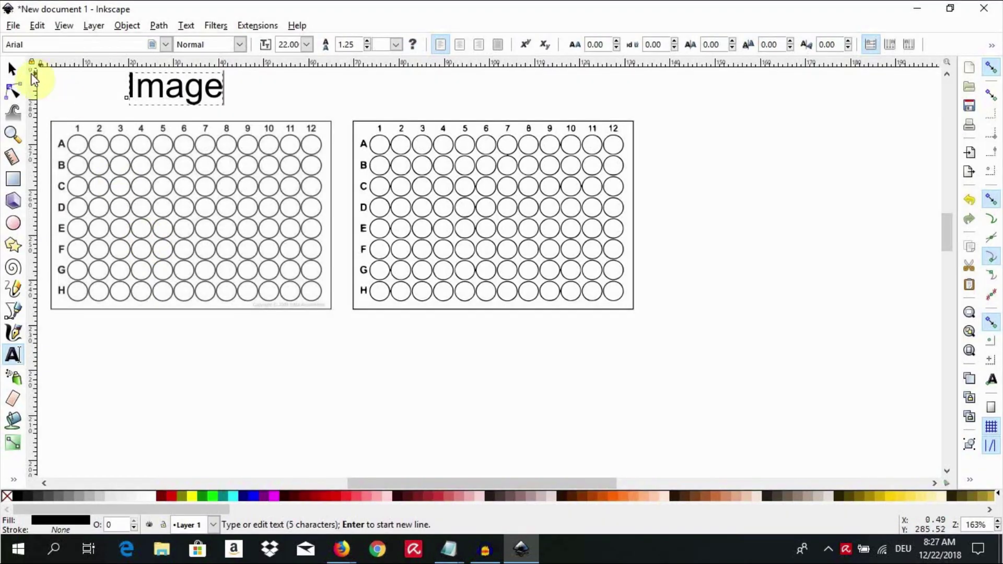
pyautogui.click(12, 68)
pyautogui.hotkey('ctrl', 'd')
pyautogui.moveTo(146, 98); pyautogui.dragTo(441, 99)
# Change the copied label's text to 'Vector' and zoom out to see both plates.
pyautogui.click(13, 354)
pyautogui.hotkey('ctrl', 'a')
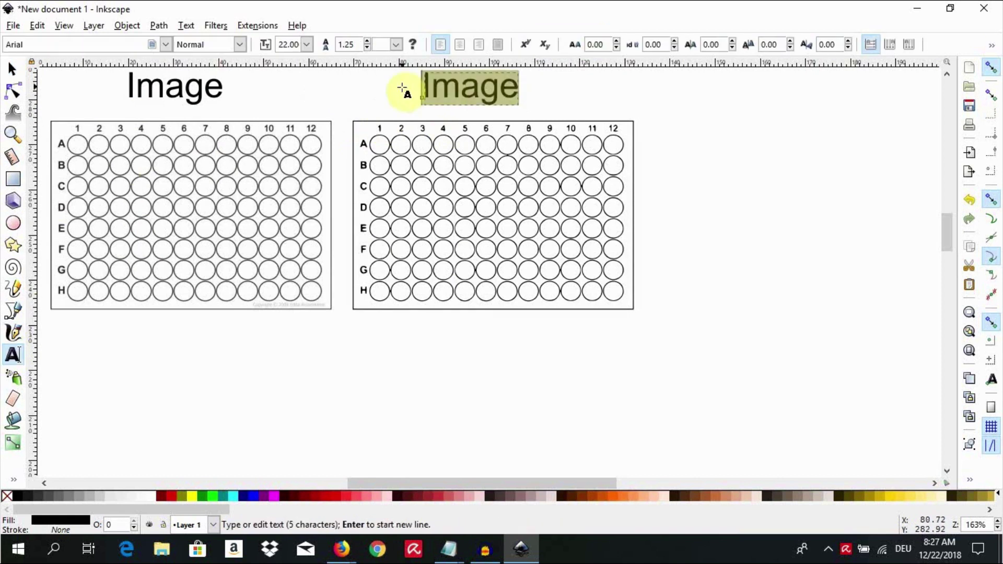
pyautogui.write('Vector')
pyautogui.press('Escape')
pyautogui.press('F1')
pyautogui.press('6')
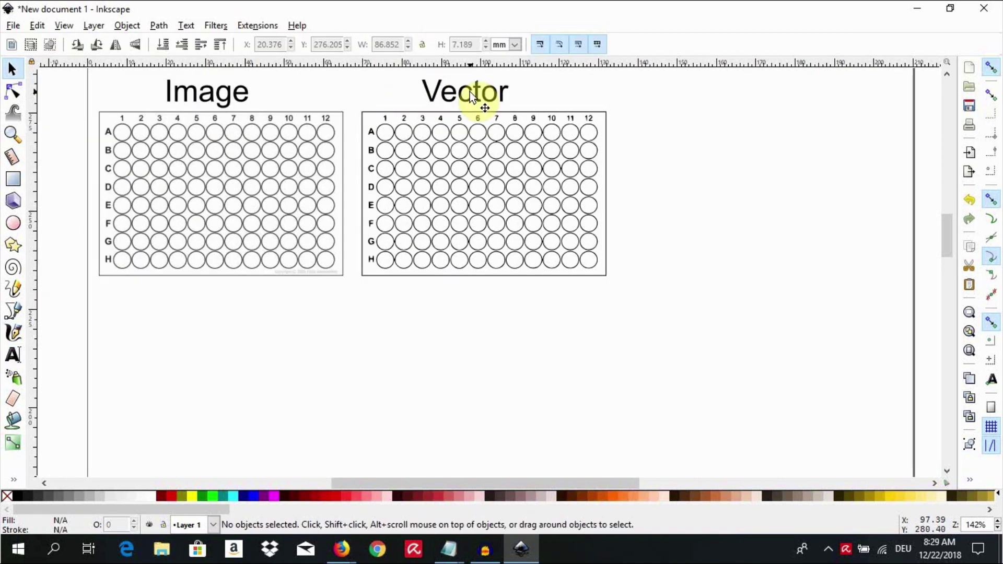
# Duplicate the Vector plate and move the copy straight down below it.
pyautogui.click(488, 187)
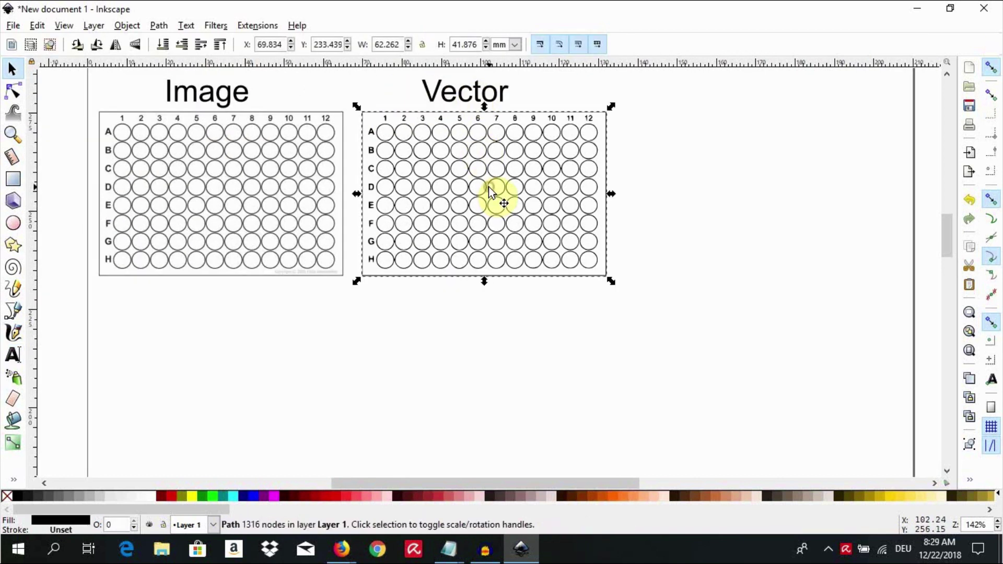
pyautogui.press('ctrl')
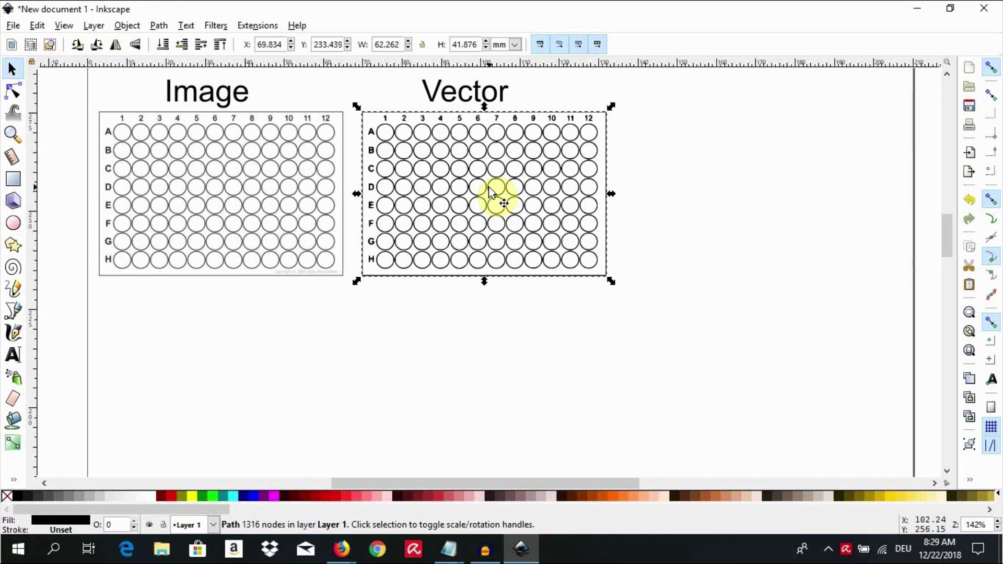
pyautogui.press('ctrl')
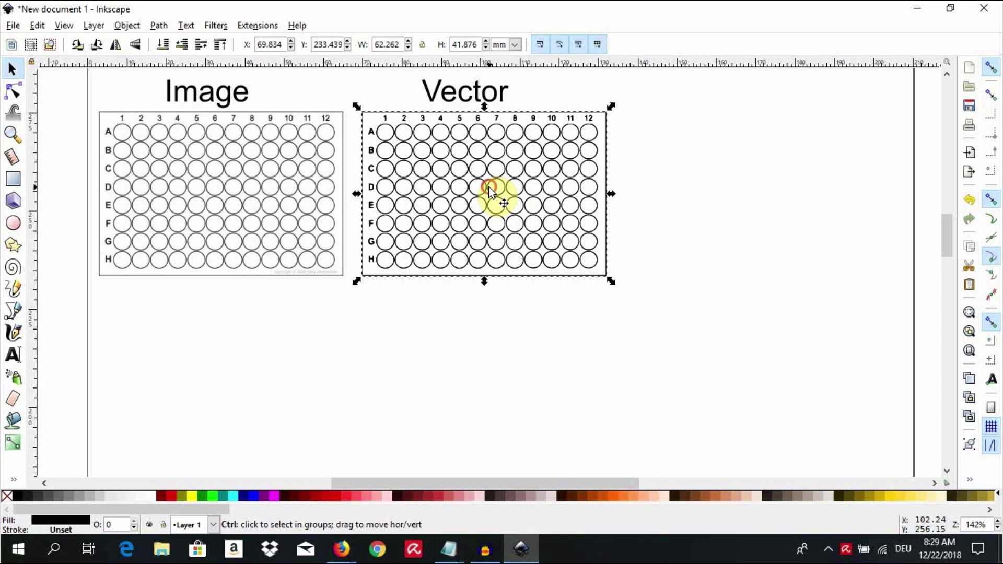
pyautogui.hotkey('ctrl', 'd')
pyautogui.moveTo(488, 186); pyautogui.dragTo(498, 369)
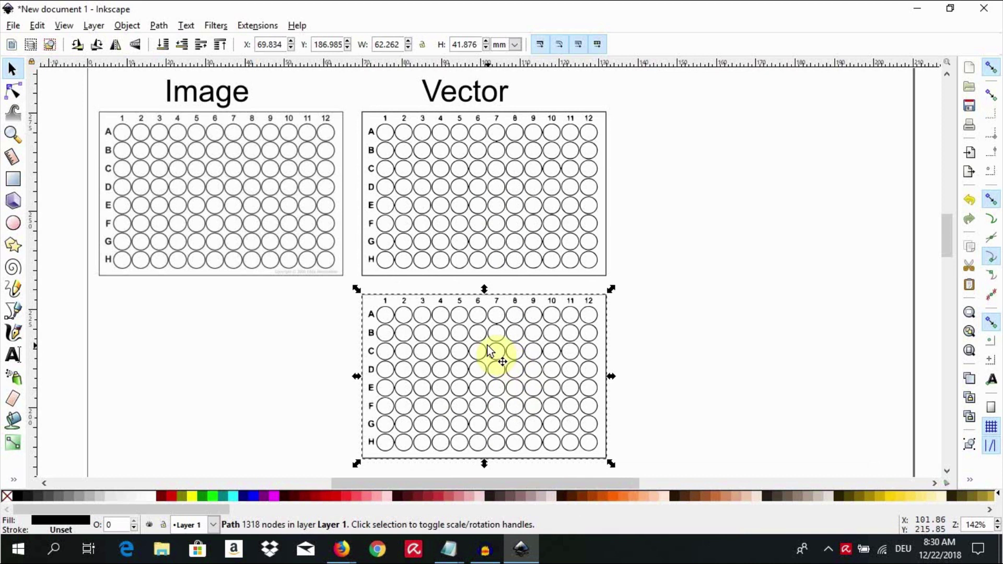
# Ungroup the lower plate copy with Object > Ungroup.
pyautogui.rightClick(439, 347)
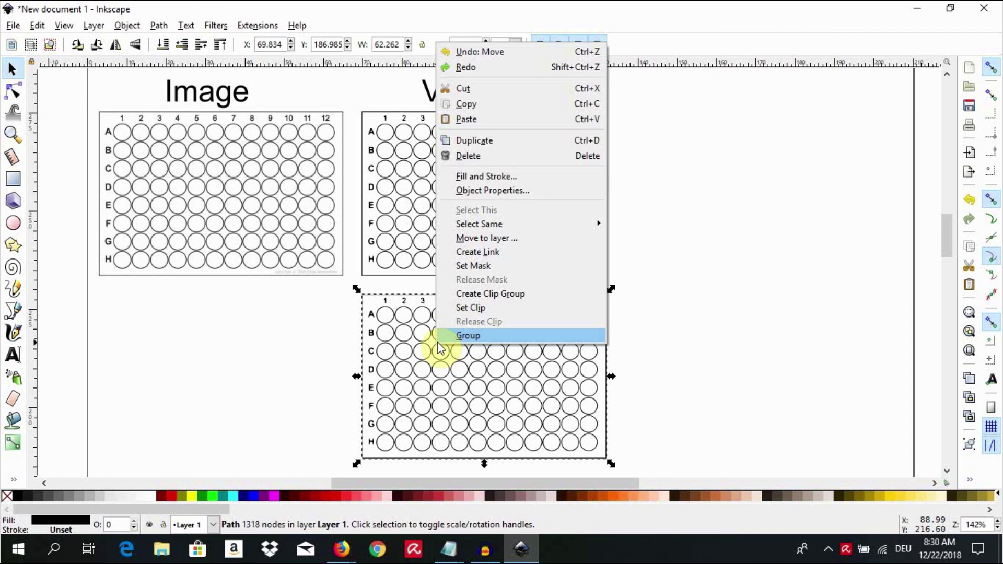
pyautogui.click(392, 359)
pyautogui.click(127, 26)
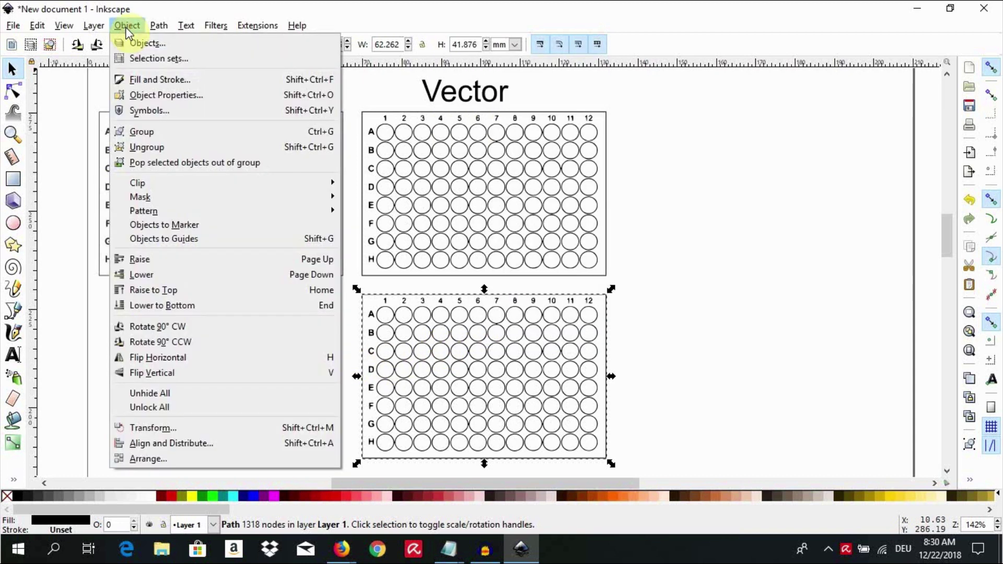
pyautogui.click(163, 146)
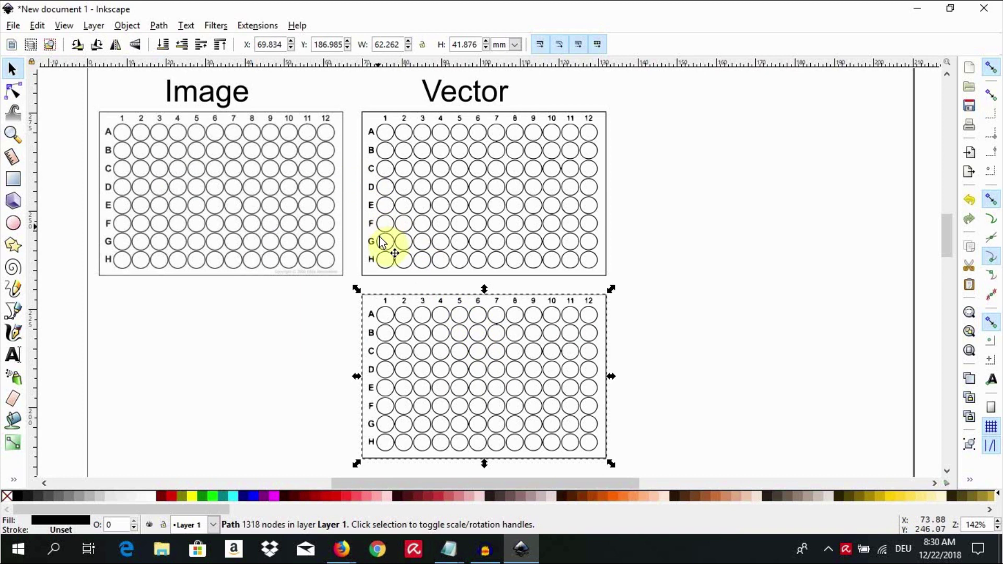
# Break the lower plate copy apart into 210 separate paths.
pyautogui.click(404, 315)
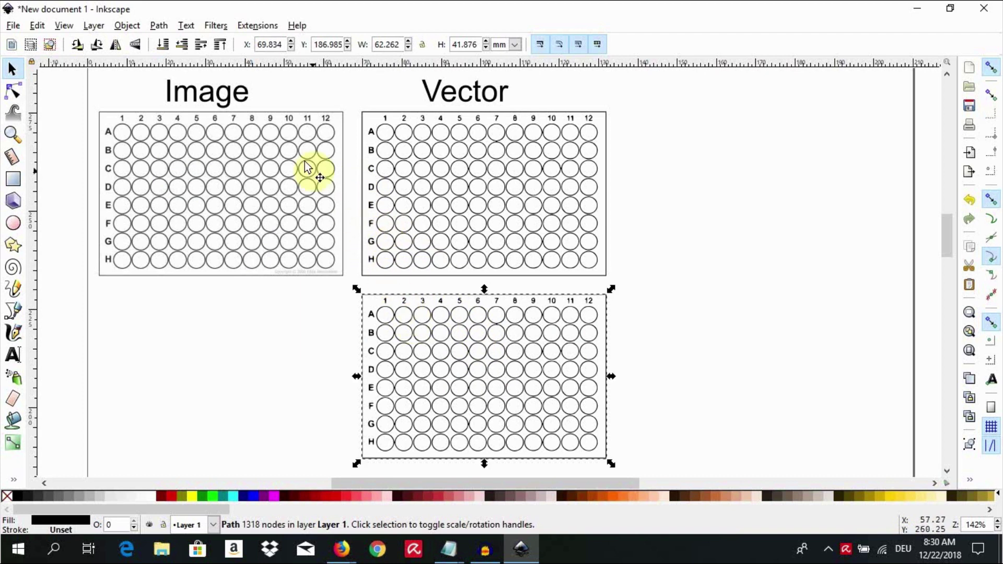
pyautogui.click(158, 26)
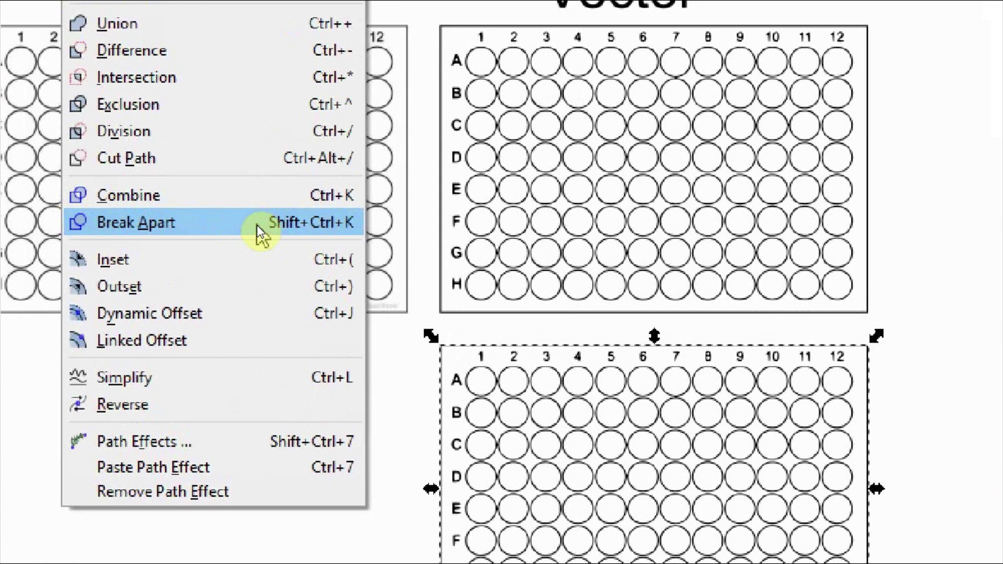
pyautogui.click(260, 231)
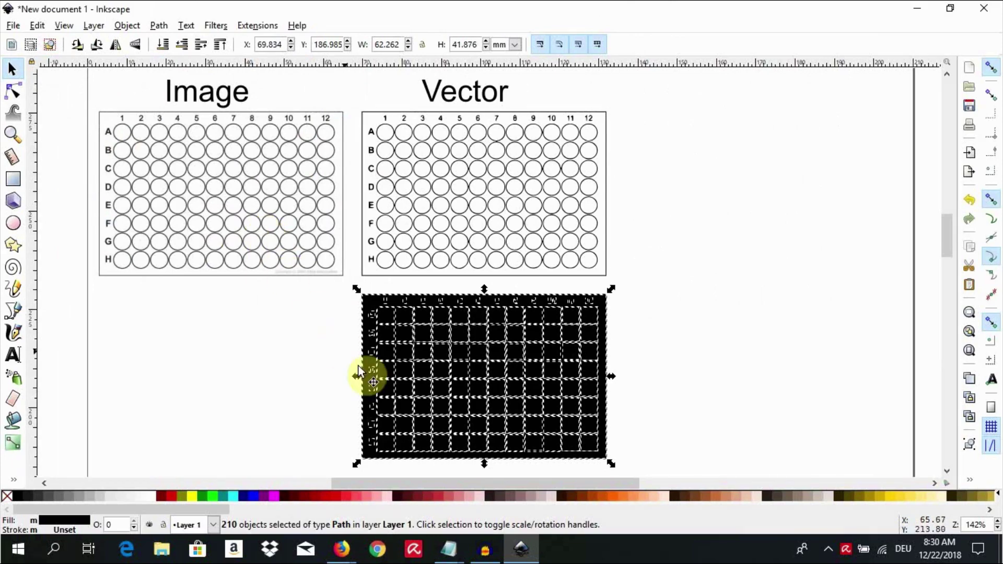
# Remove the paths' fill and give them a flat black 0.176 mm stroke.
pyautogui.click(127, 25)
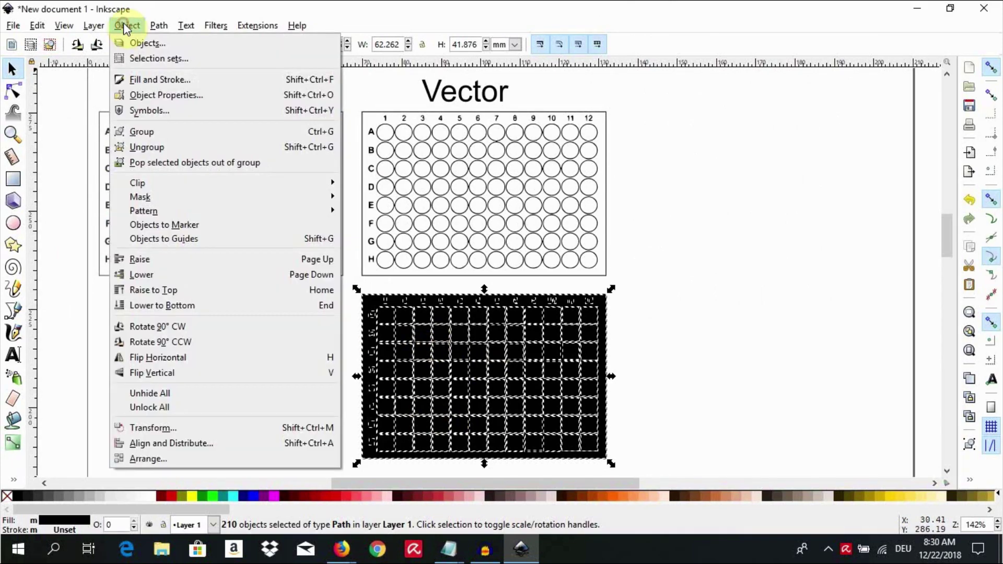
pyautogui.click(141, 79)
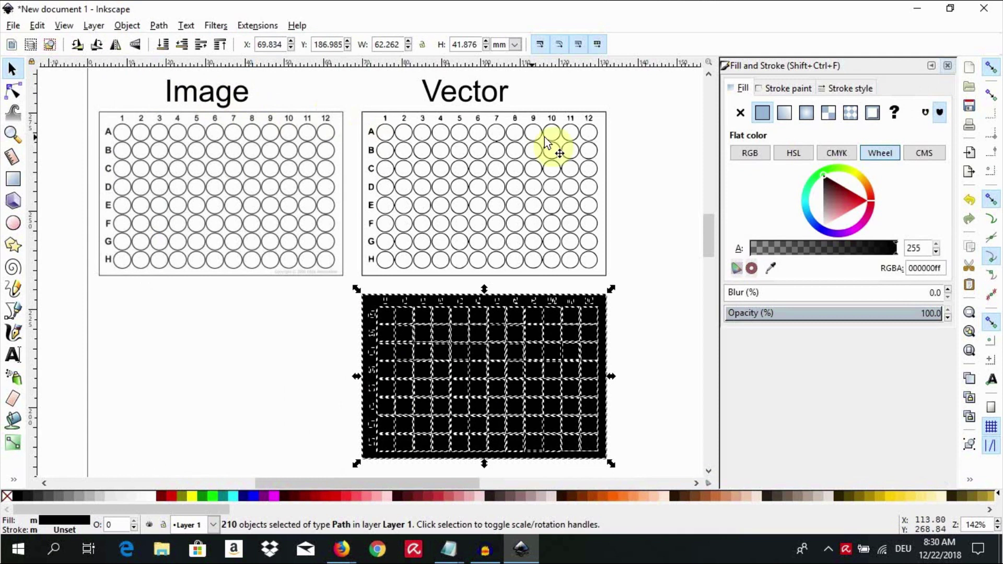
pyautogui.click(741, 114)
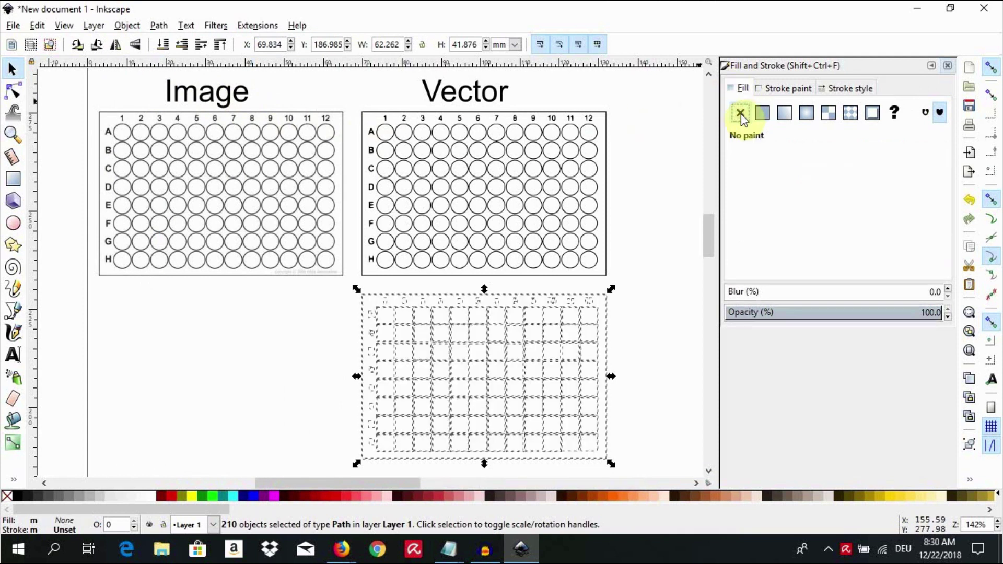
pyautogui.click(779, 90)
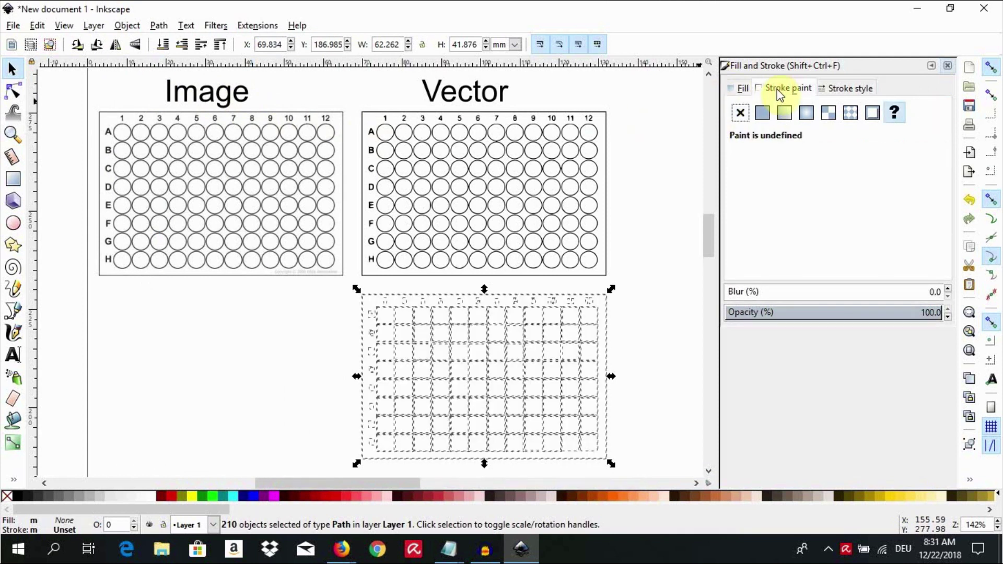
pyautogui.click(763, 112)
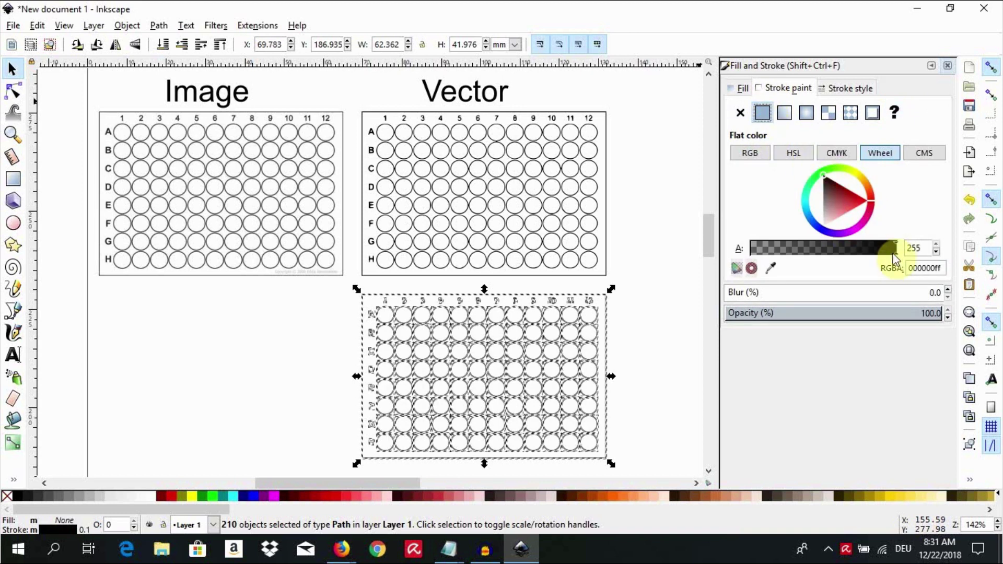
pyautogui.click(846, 88)
pyautogui.click(822, 109)
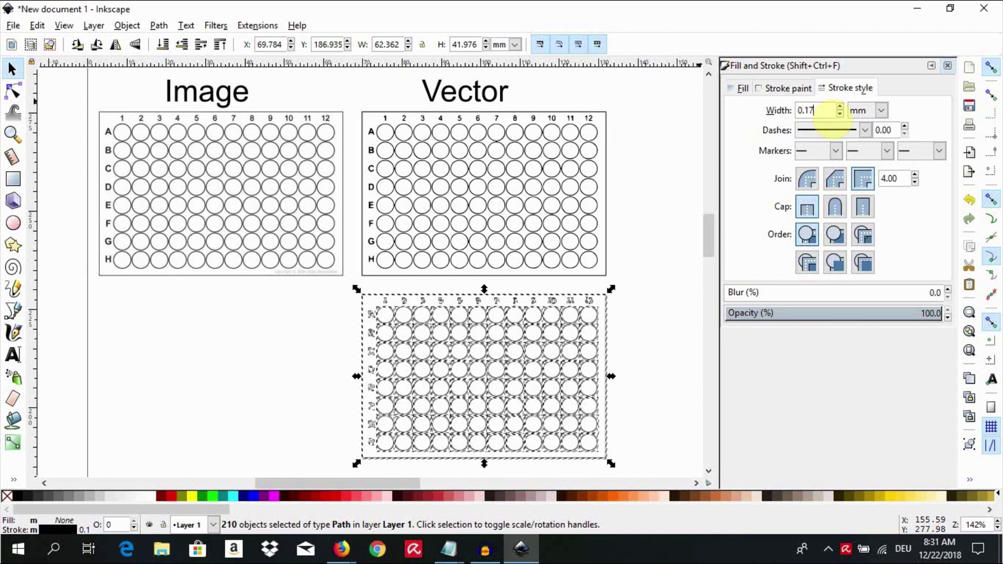
pyautogui.click(679, 215)
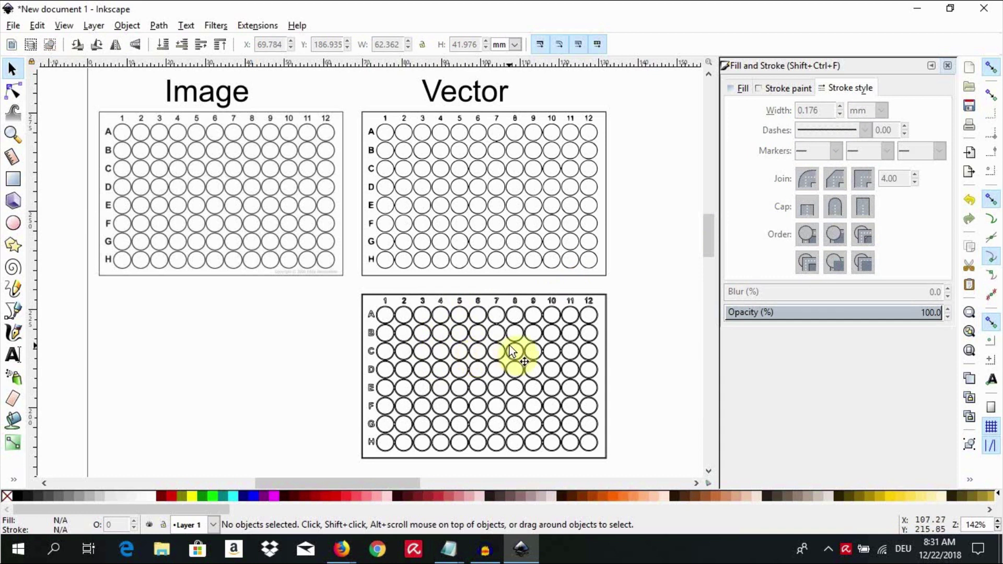
# Confirm the frame, column labels and well A1 are separate paths, then drag A1 right toward A3.
pyautogui.click(587, 296)
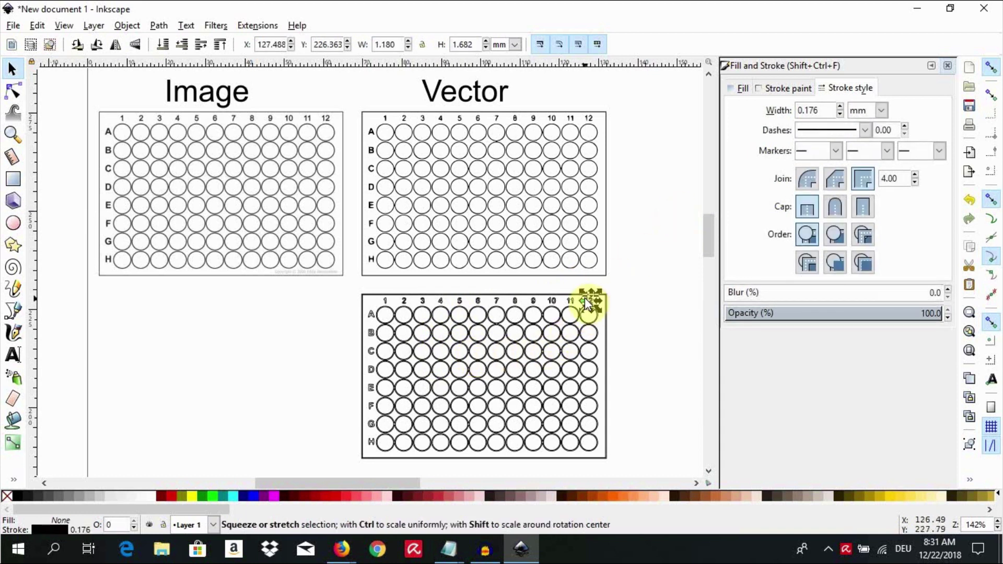
pyautogui.click(608, 319)
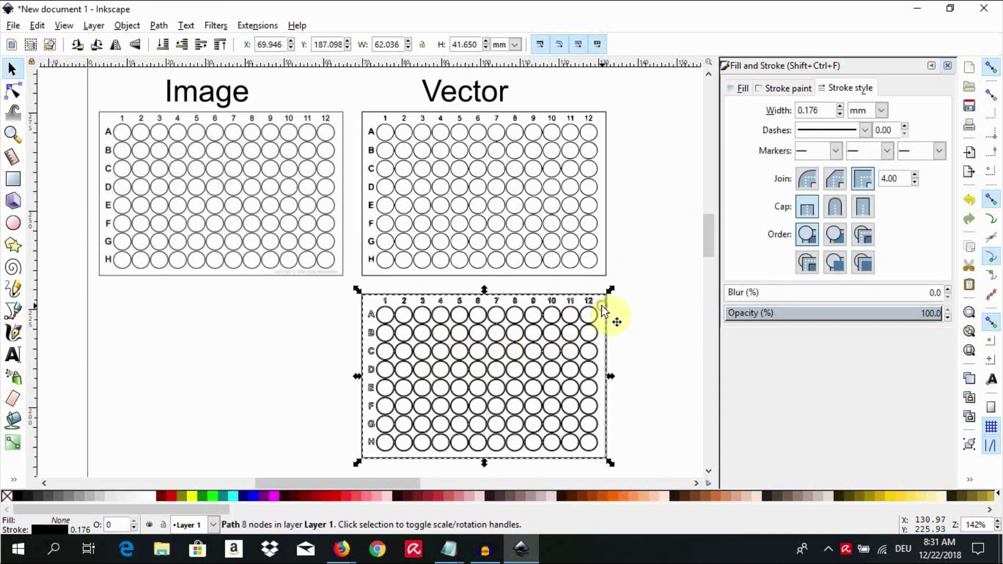
pyautogui.click(655, 347)
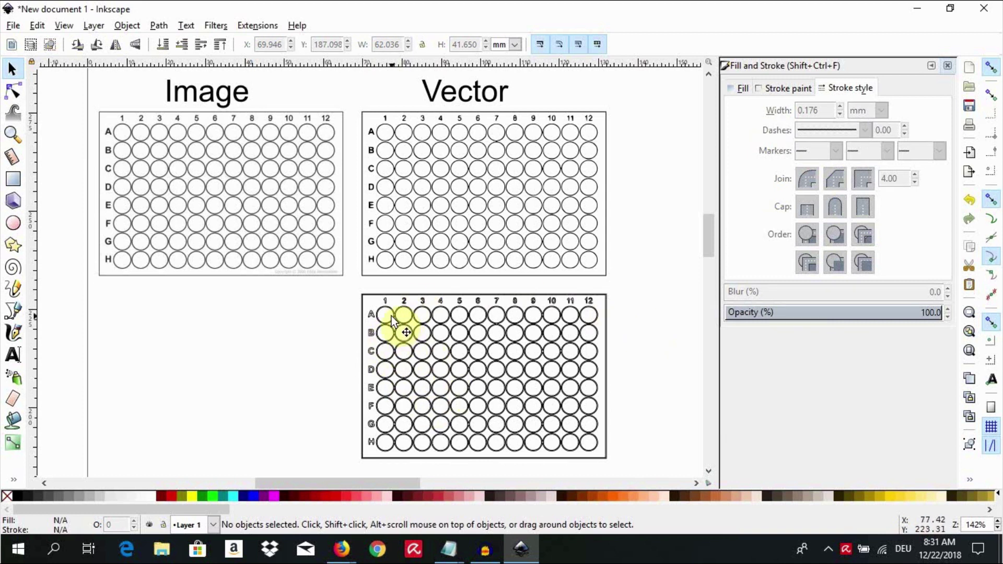
pyautogui.press('ctrl')
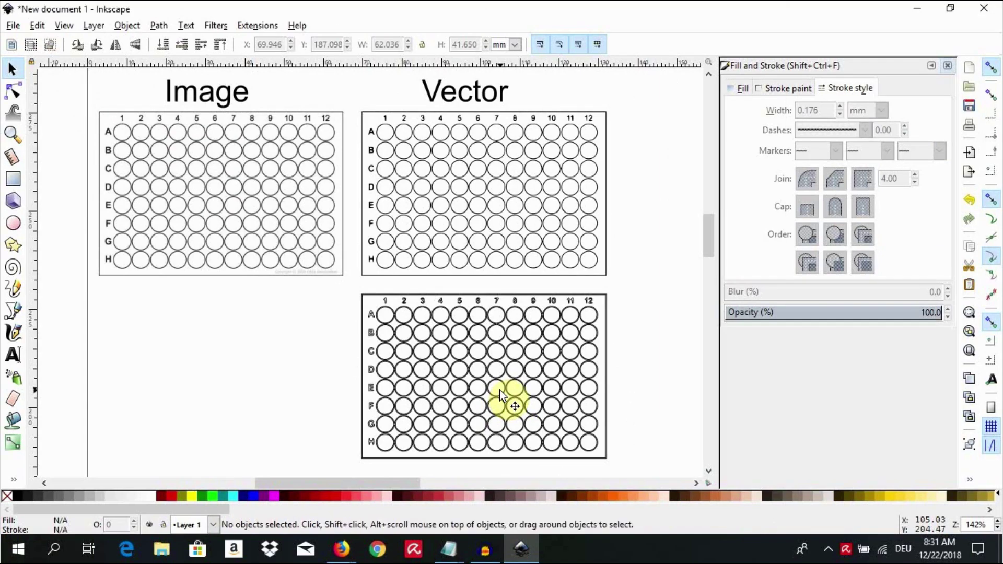
pyautogui.click(372, 314)
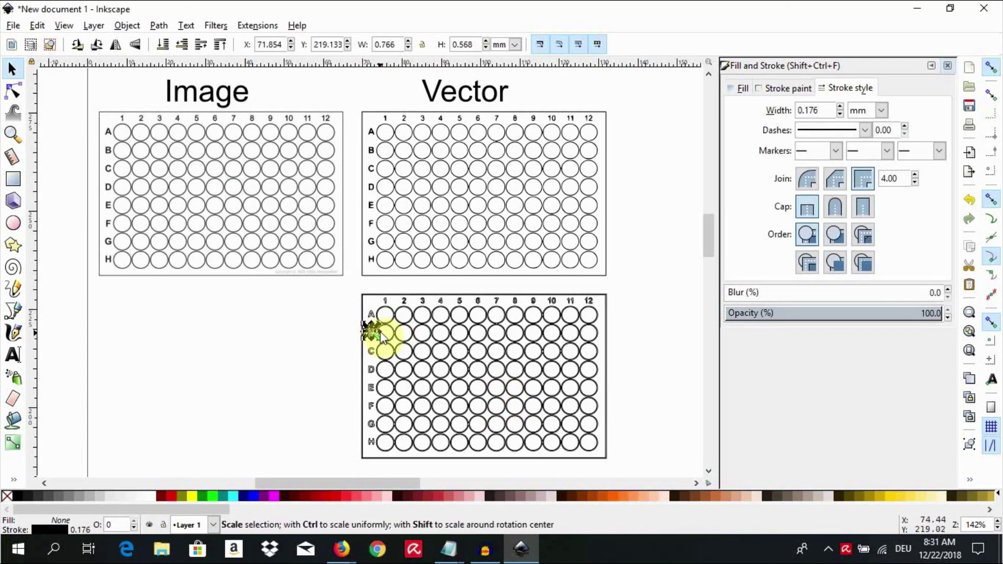
pyautogui.click(403, 301)
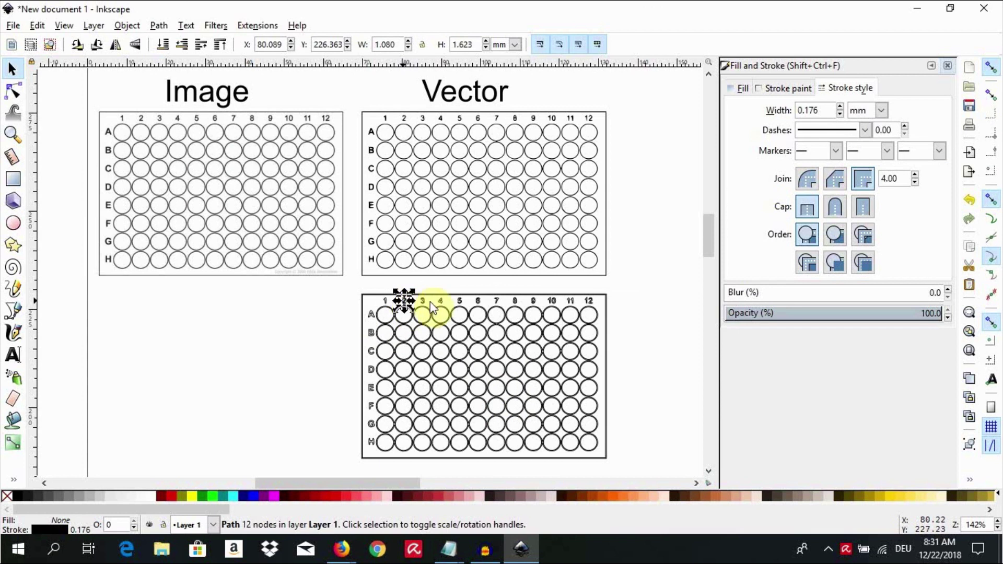
pyautogui.click(630, 321)
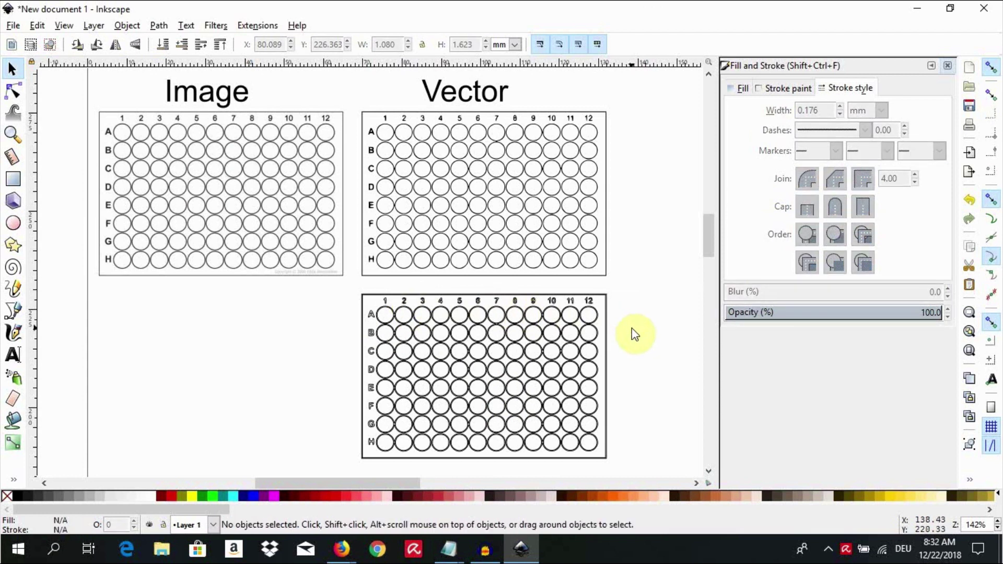
pyautogui.click(388, 314)
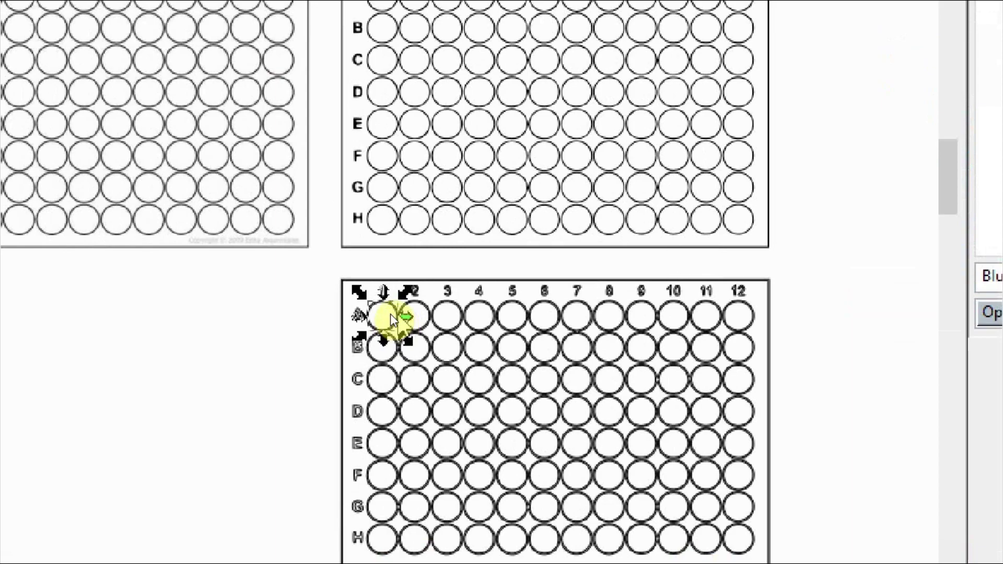
pyautogui.moveTo(387, 313); pyautogui.dragTo(419, 313)
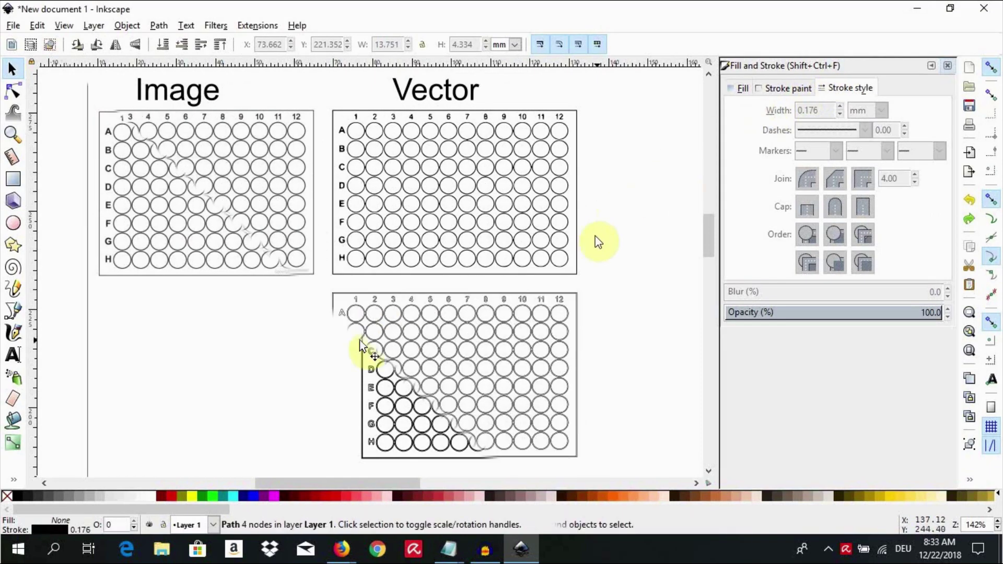
# Select wells A1, A2 and A3 of the lower plate for colouring.
pyautogui.click(357, 314)
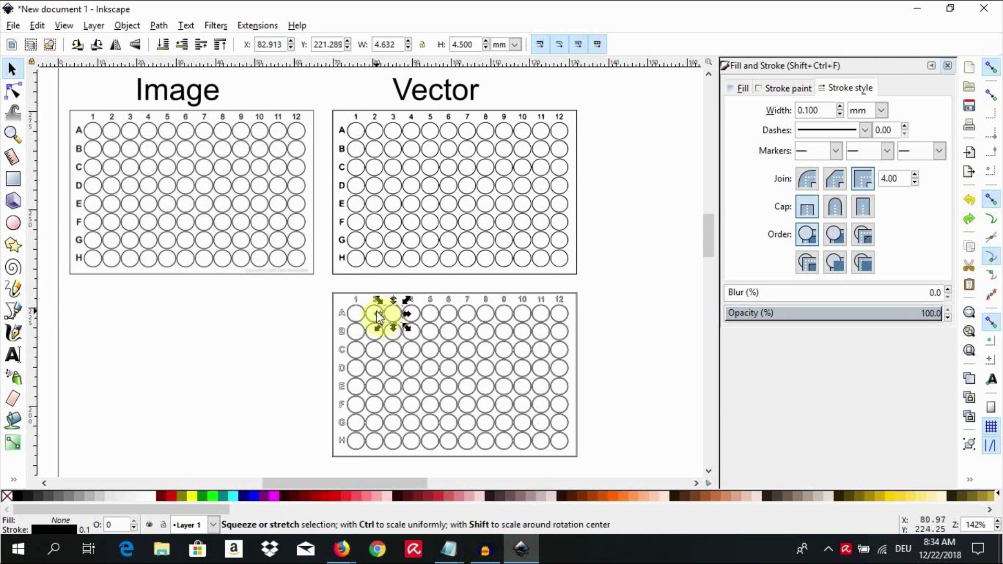
pyautogui.click(320, 332)
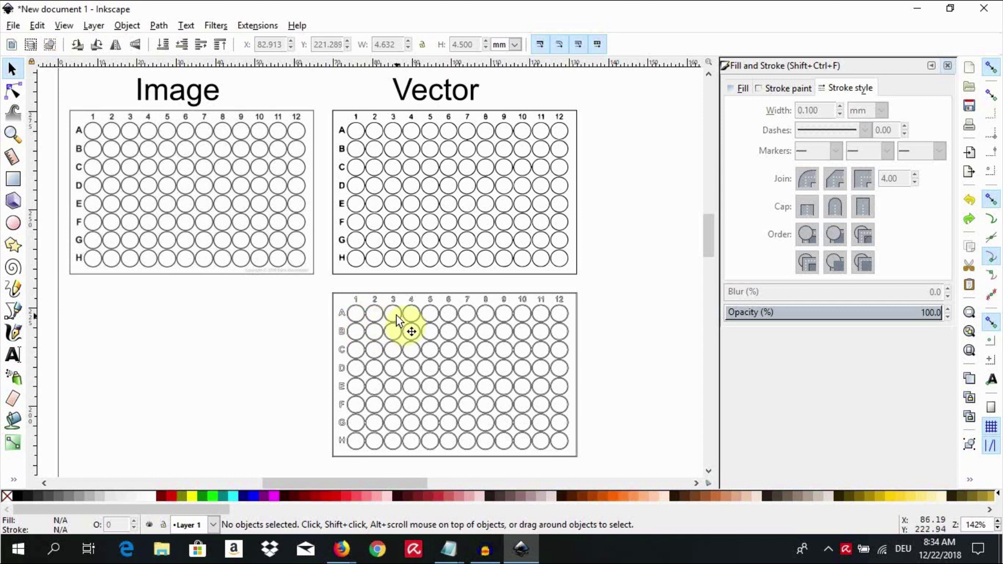
pyautogui.keyDown('shift'); pyautogui.click(356, 313); pyautogui.keyUp('shift')
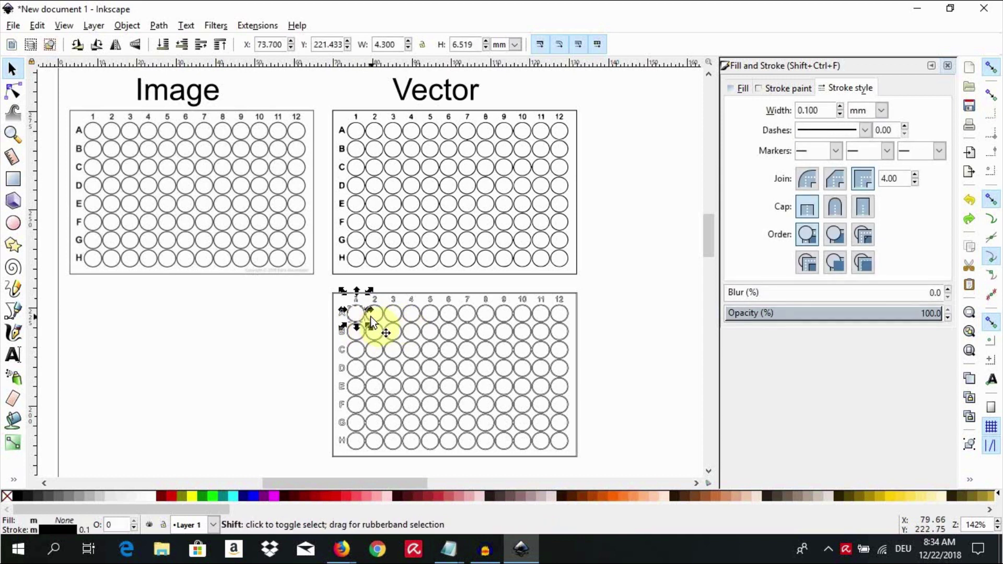
pyautogui.keyDown('shift'); pyautogui.click(394, 321); pyautogui.keyUp('shift')
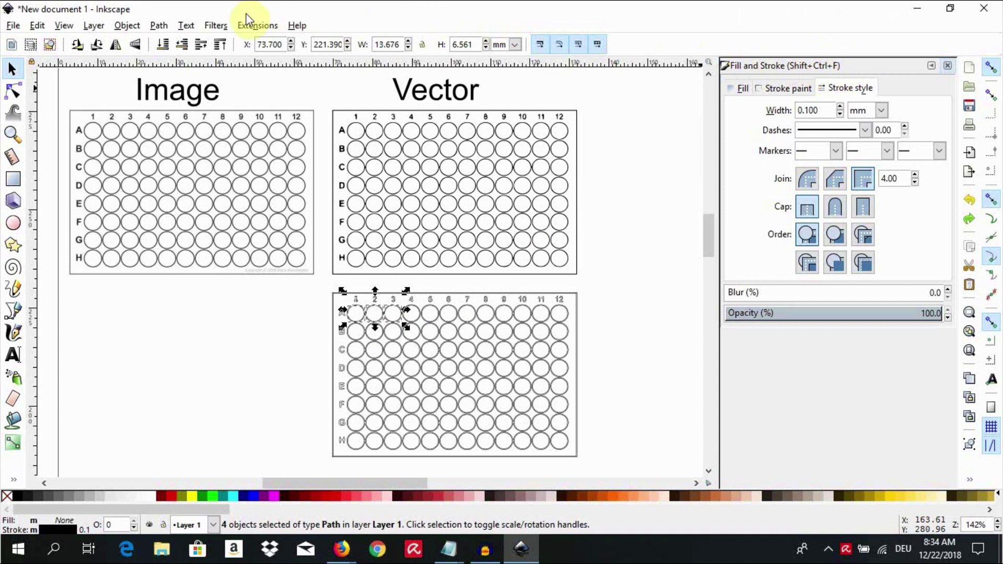
pyautogui.click(130, 26)
# In the Fill and Stroke settings, fill wells A1–A3 with dark red.
pyautogui.click(167, 80)
pyautogui.click(789, 89)
pyautogui.click(741, 89)
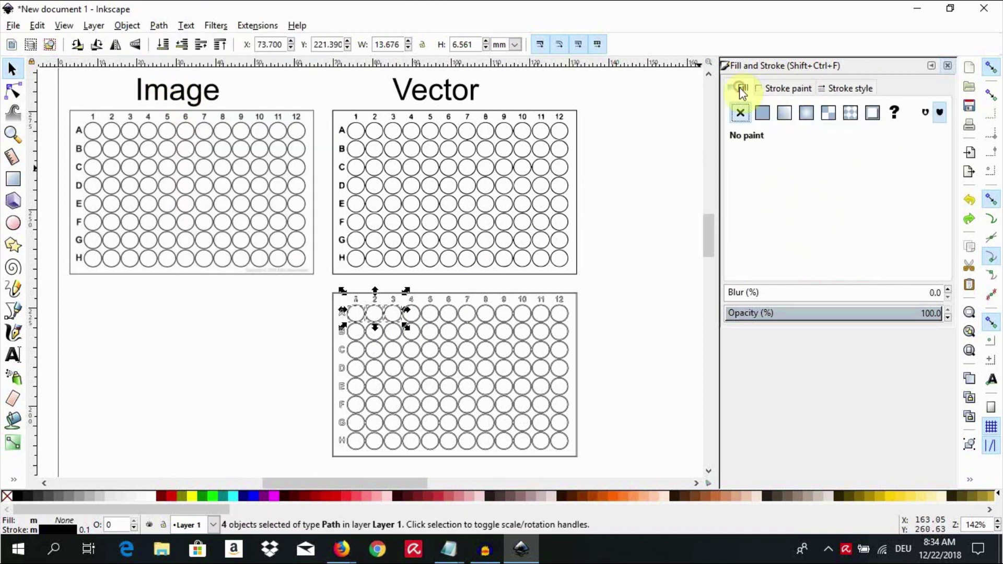
pyautogui.click(310, 504)
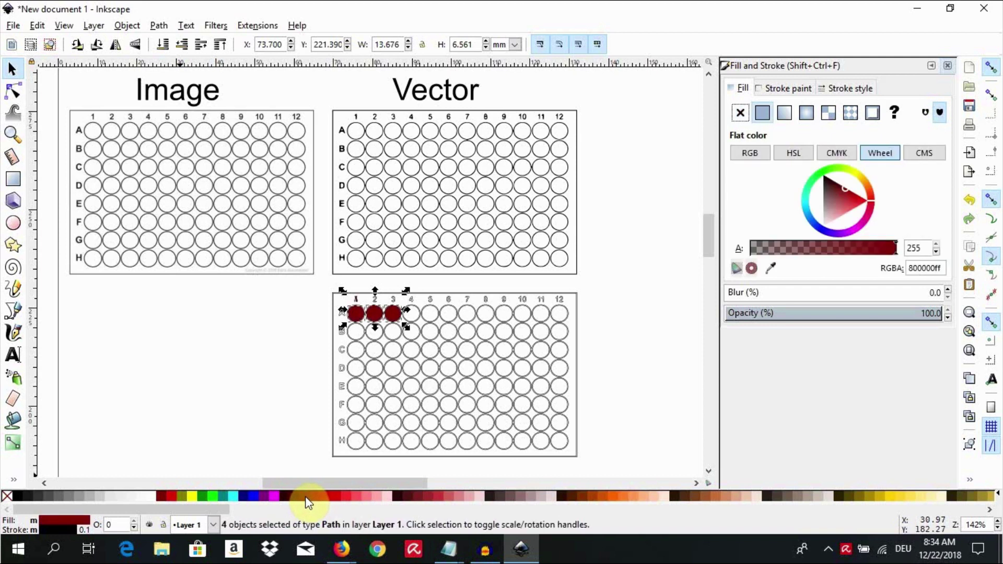
# Fill wells B1–B3 with a brighter red and C1–C3 with pure red.
pyautogui.click(359, 338)
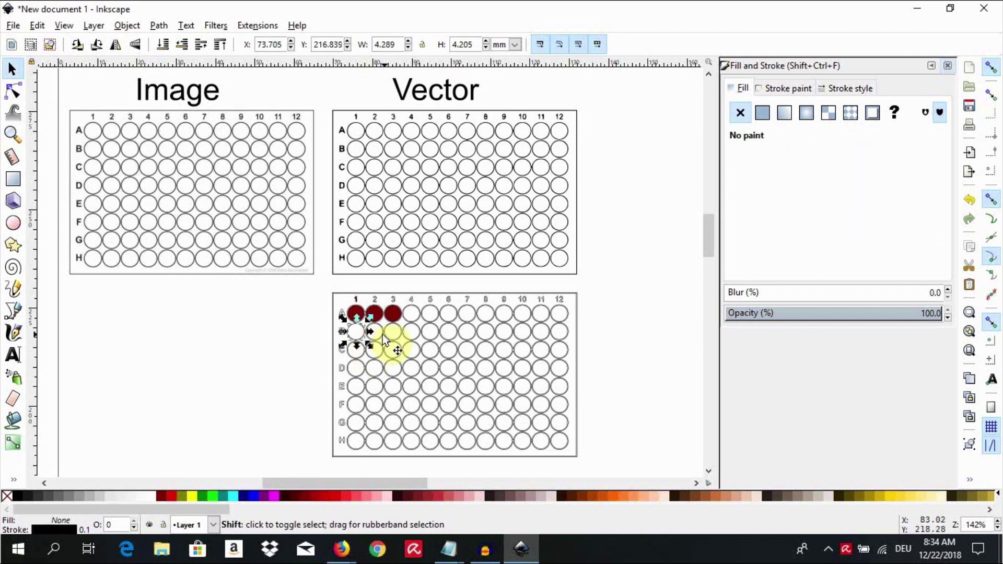
pyautogui.keyDown('shift'); pyautogui.click(375, 334); pyautogui.keyUp('shift')
pyautogui.keyDown('shift'); pyautogui.click(395, 334); pyautogui.keyUp('shift')
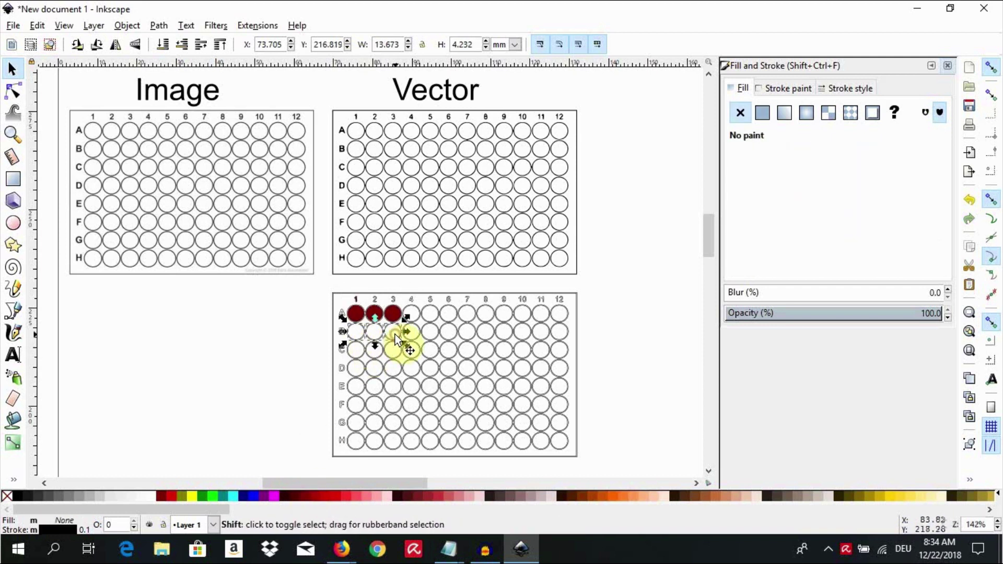
pyautogui.click(327, 503)
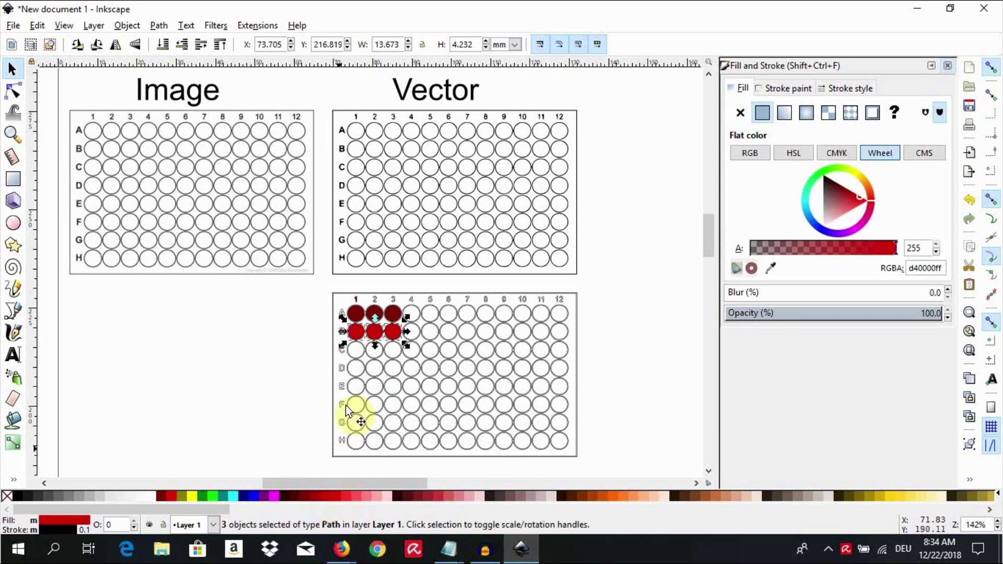
pyautogui.click(357, 357)
pyautogui.keyDown('shift'); pyautogui.click(375, 357); pyautogui.keyUp('shift')
pyautogui.keyDown('shift'); pyautogui.click(394, 356); pyautogui.keyUp('shift')
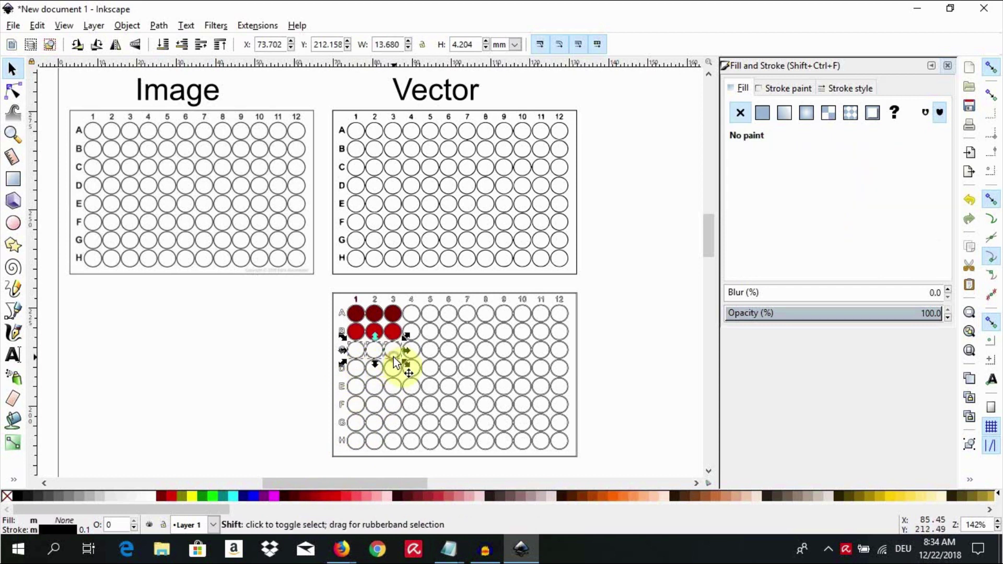
pyautogui.click(341, 495)
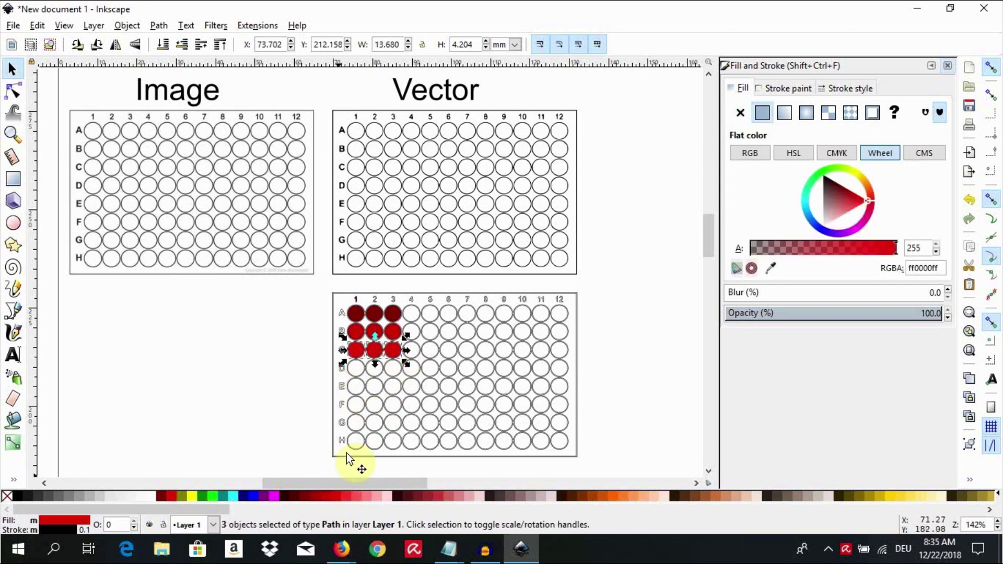
# Fill wells D1–D3 with light red.
pyautogui.click(362, 371)
pyautogui.keyDown('shift'); pyautogui.click(350, 365); pyautogui.keyUp('shift')
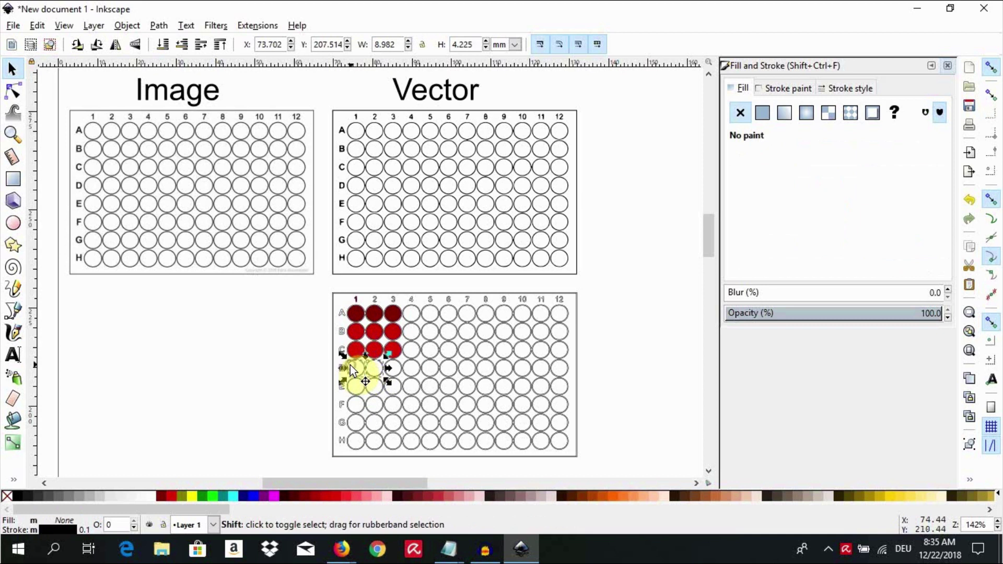
pyautogui.keyDown('shift'); pyautogui.click(397, 374); pyautogui.keyUp('shift')
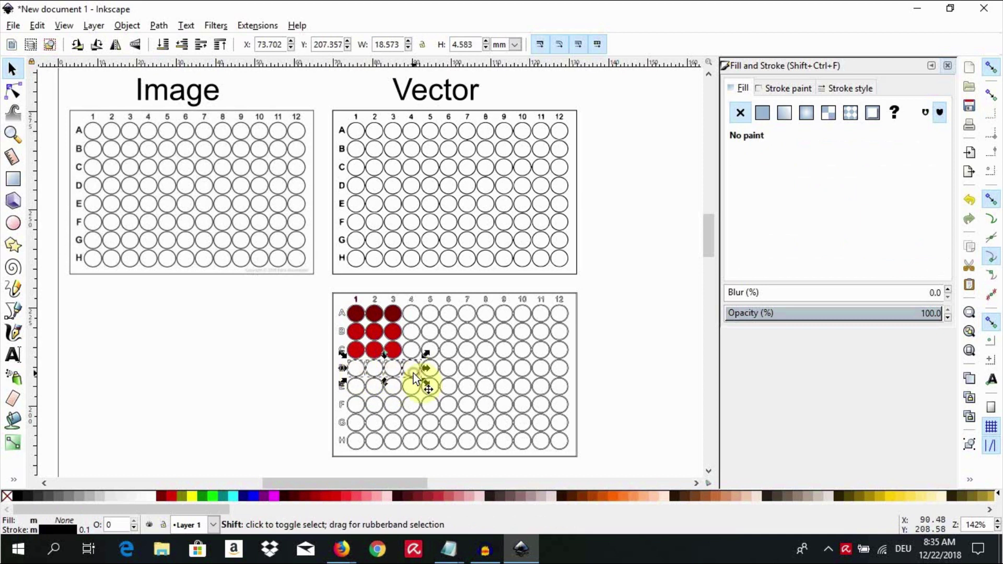
pyautogui.click(296, 359)
pyautogui.keyDown('shift'); pyautogui.click(351, 372); pyautogui.keyUp('shift')
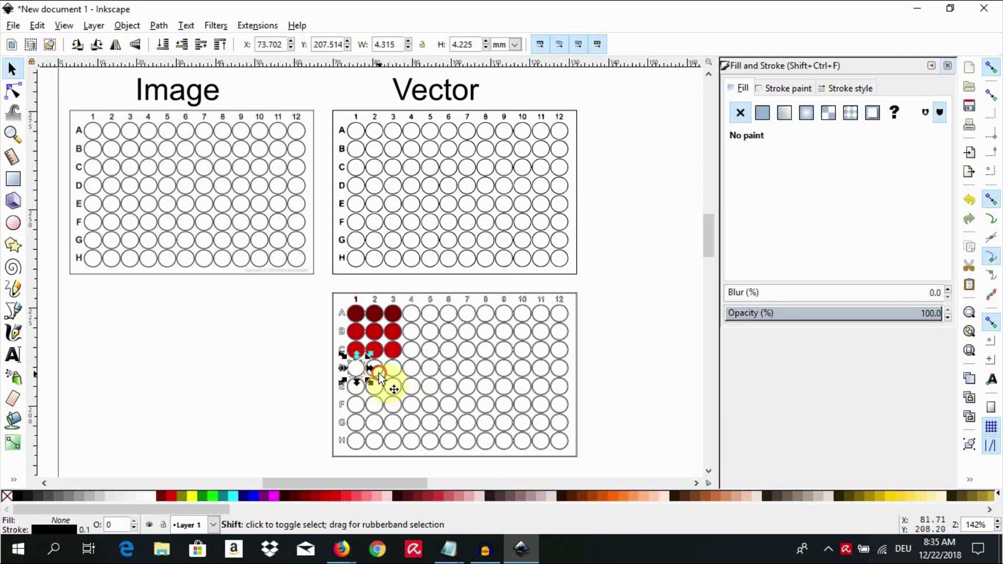
pyautogui.keyDown('shift'); pyautogui.click(378, 373); pyautogui.keyUp('shift')
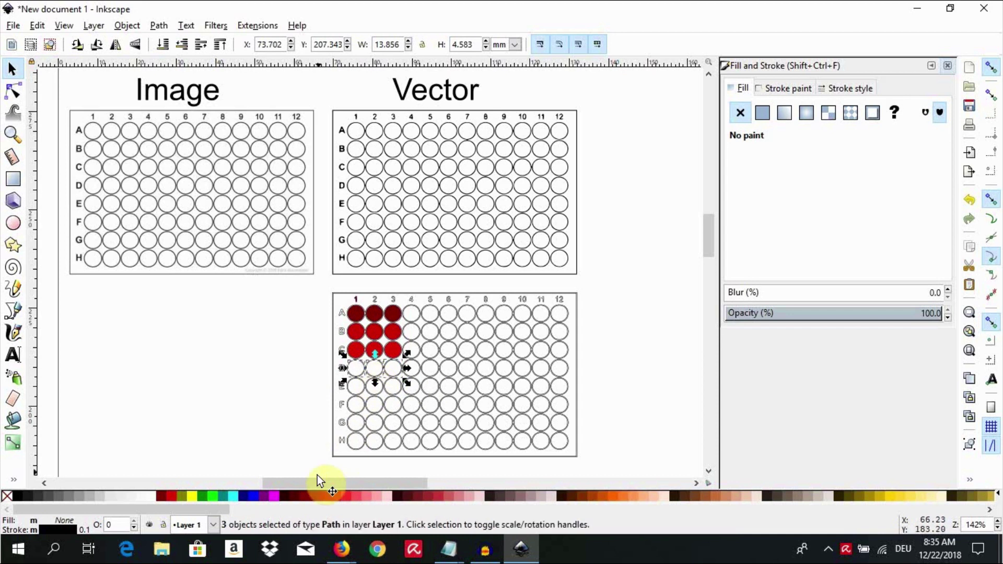
pyautogui.click(353, 499)
# Fill wells E1–E3 with pale red, then deselect to view the gradient.
pyautogui.click(360, 391)
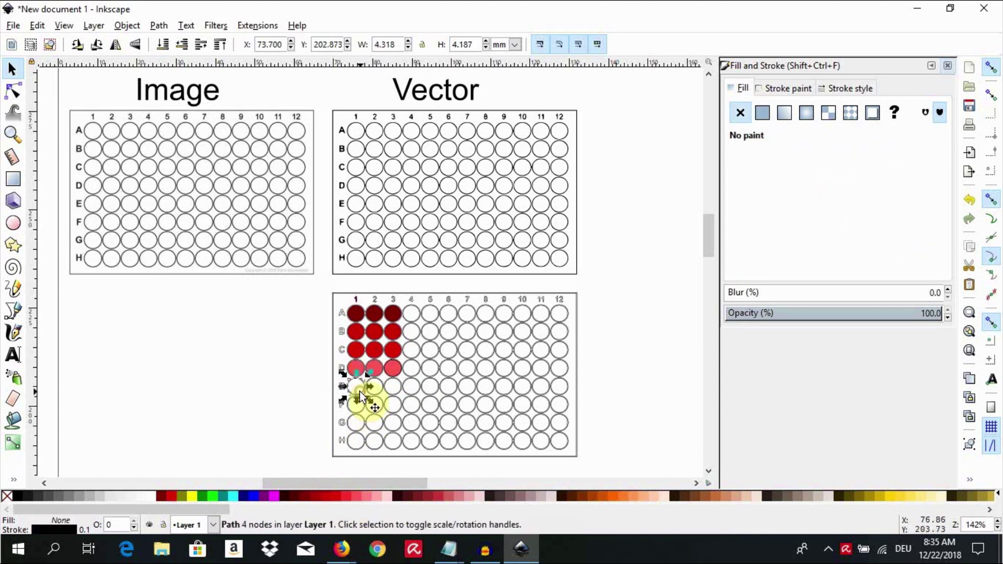
pyautogui.keyDown('shift'); pyautogui.click(375, 391); pyautogui.keyUp('shift')
pyautogui.keyDown('shift'); pyautogui.click(393, 395); pyautogui.keyUp('shift')
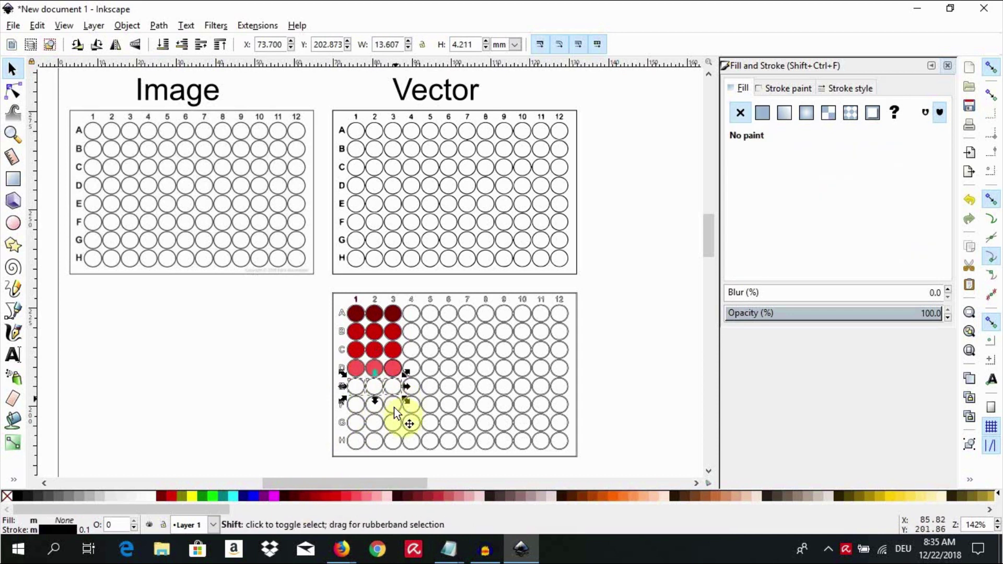
pyautogui.click(371, 496)
pyautogui.click(312, 407)
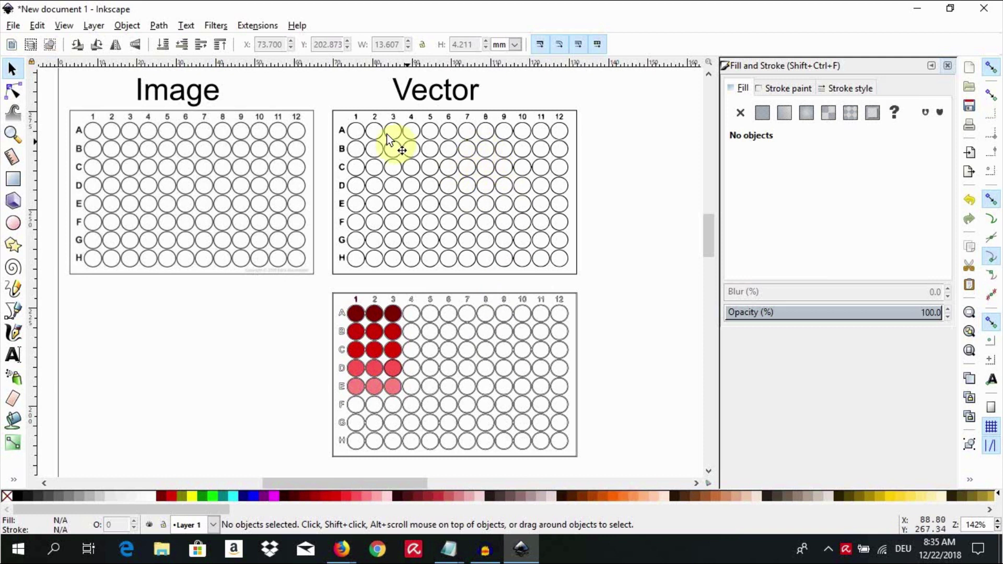
pyautogui.click(18, 94)
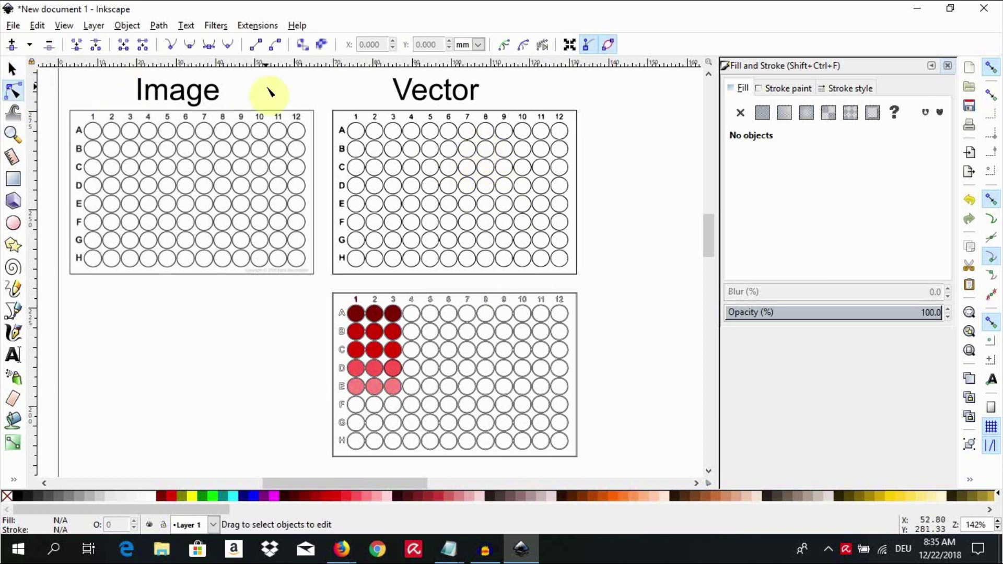
pyautogui.click(413, 159)
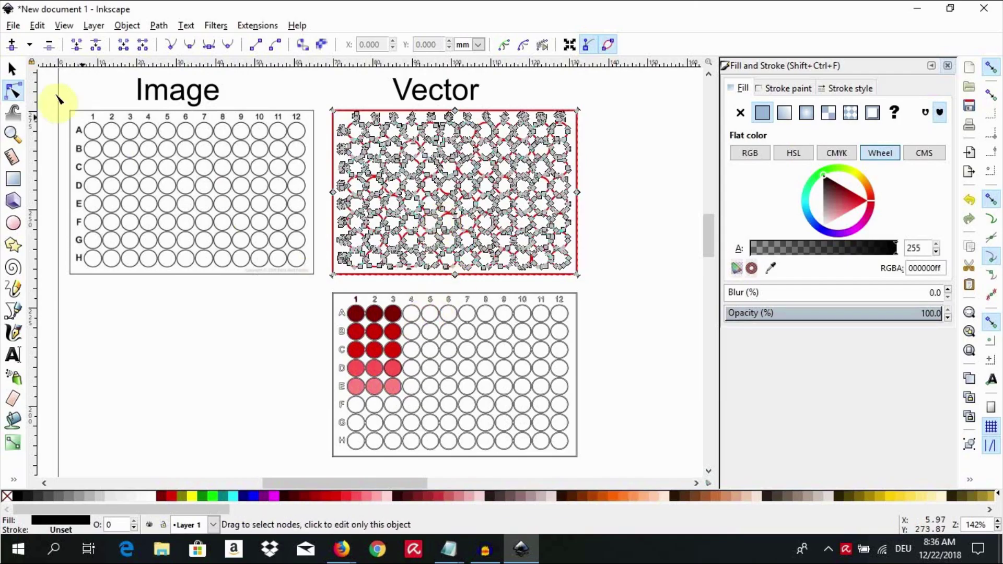
pyautogui.click(13, 69)
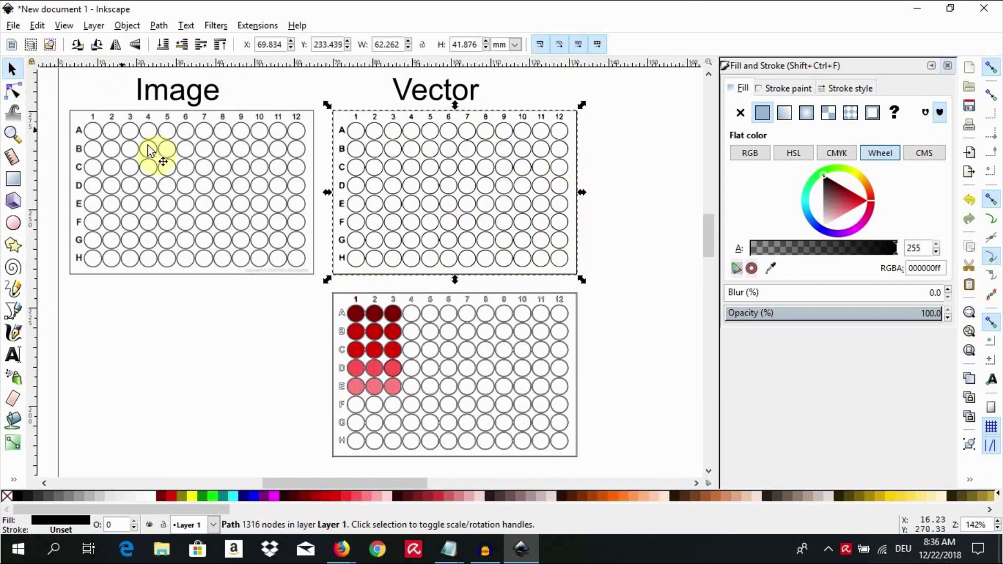
pyautogui.click(450, 355)
pyautogui.doubleClick(450, 355)
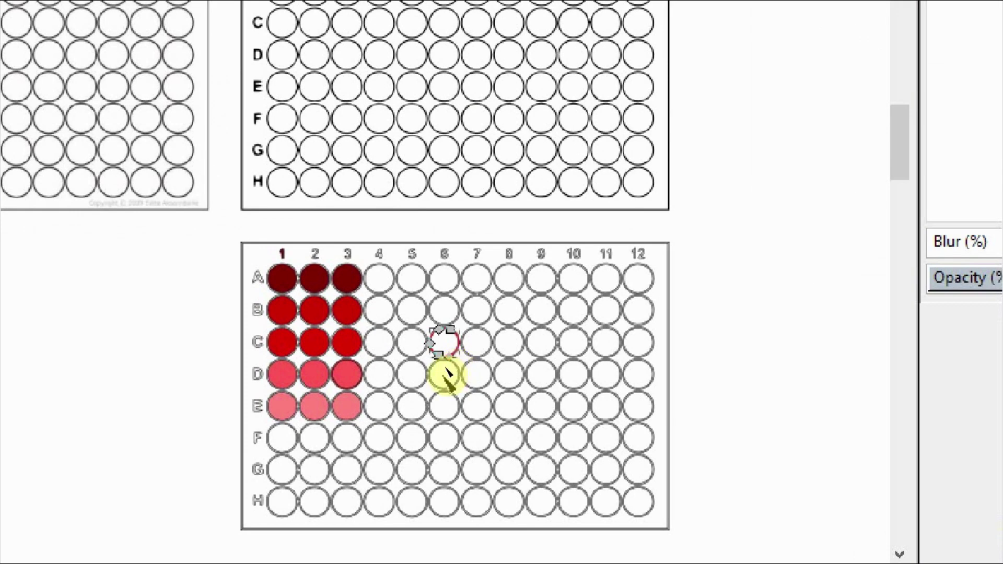
pyautogui.moveTo(454, 368); pyautogui.dragTo(426, 364)
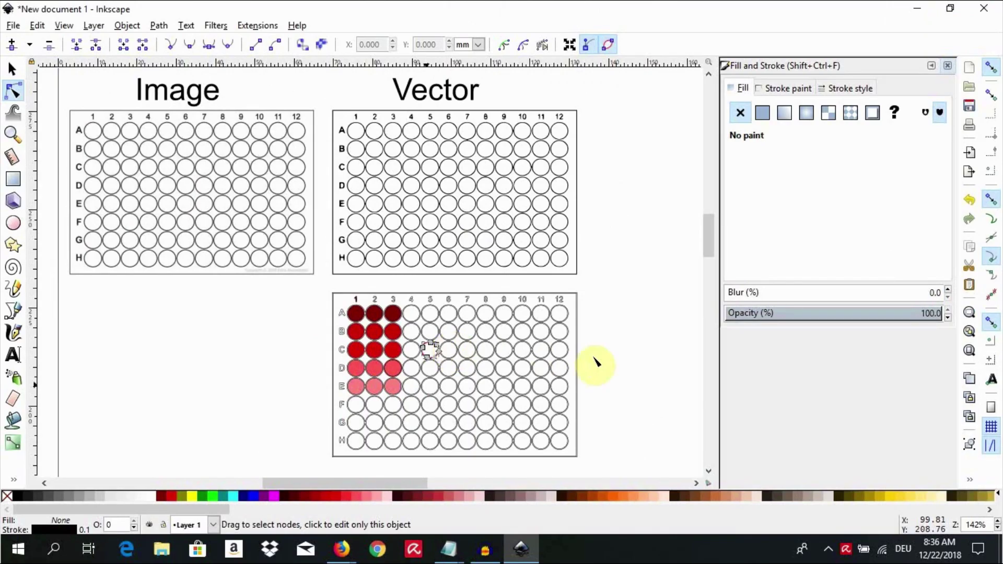
pyautogui.click(598, 361)
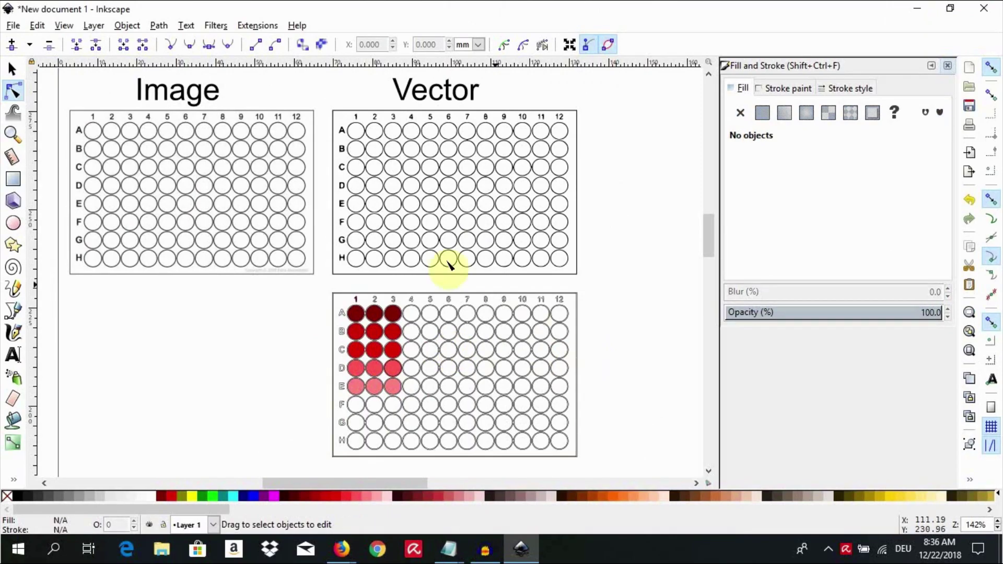
# Fill wells F1–F3 with light pink and G1–G3 with a paler pink.
pyautogui.click(12, 68)
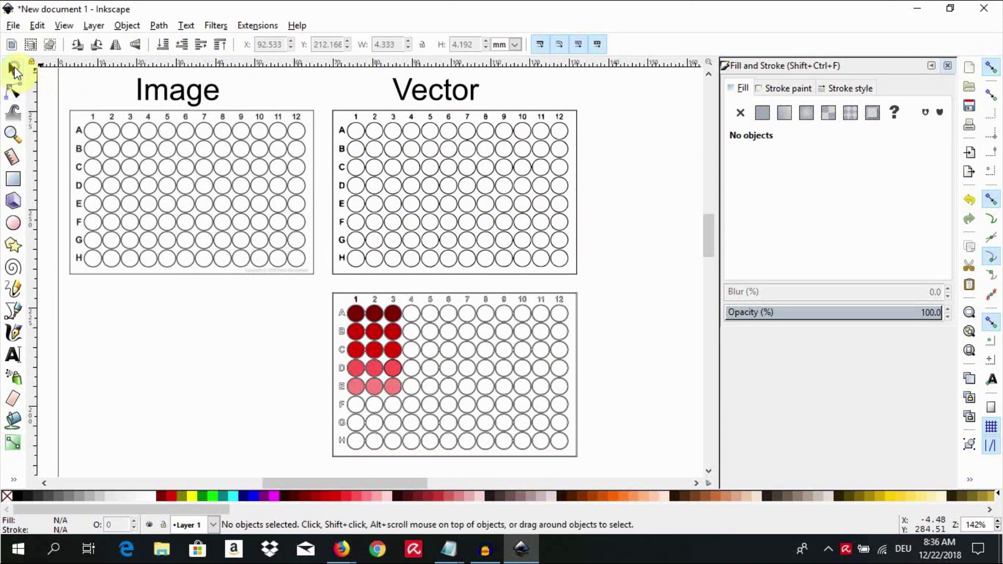
pyautogui.click(364, 404)
pyautogui.keyDown('shift'); pyautogui.click(353, 409); pyautogui.keyUp('shift')
pyautogui.keyDown('shift'); pyautogui.click(391, 411); pyautogui.keyUp('shift')
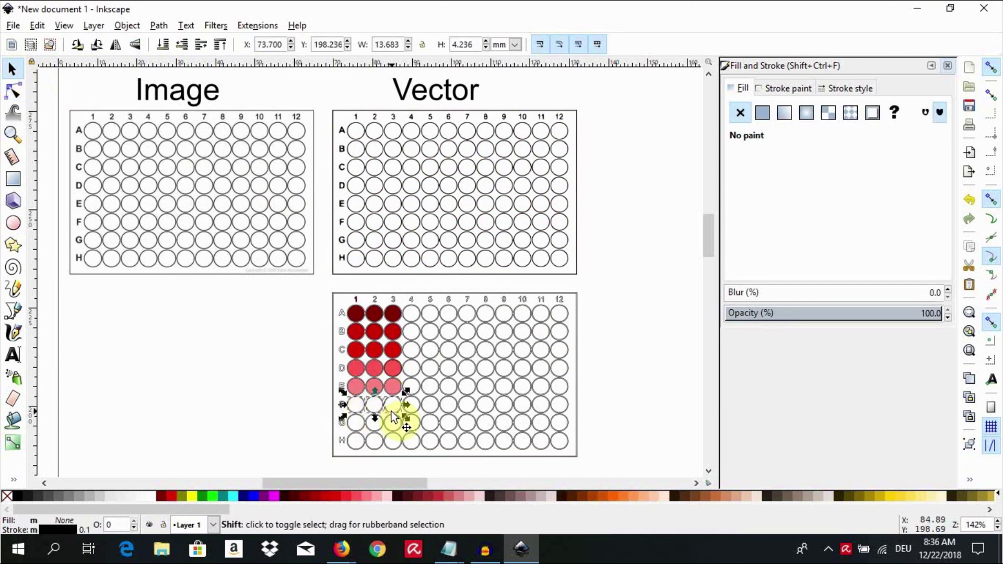
pyautogui.click(380, 497)
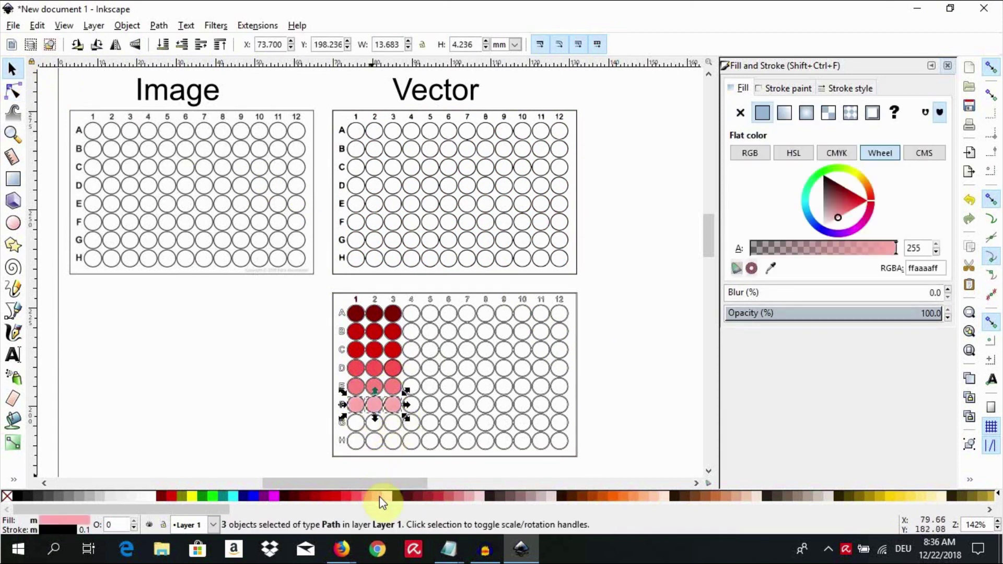
pyautogui.click(358, 428)
pyautogui.keyDown('shift'); pyautogui.click(379, 431); pyautogui.keyUp('shift')
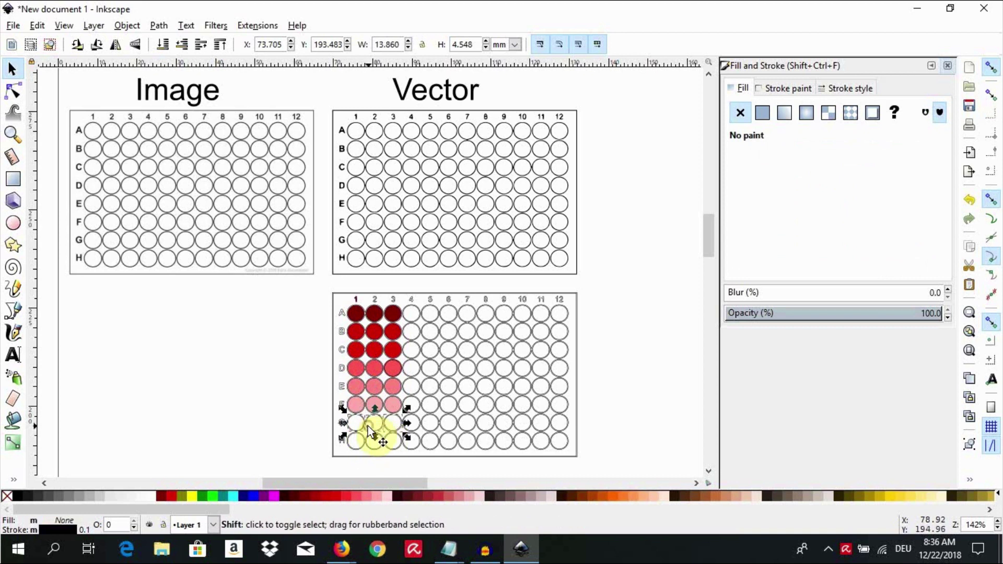
pyautogui.click(390, 496)
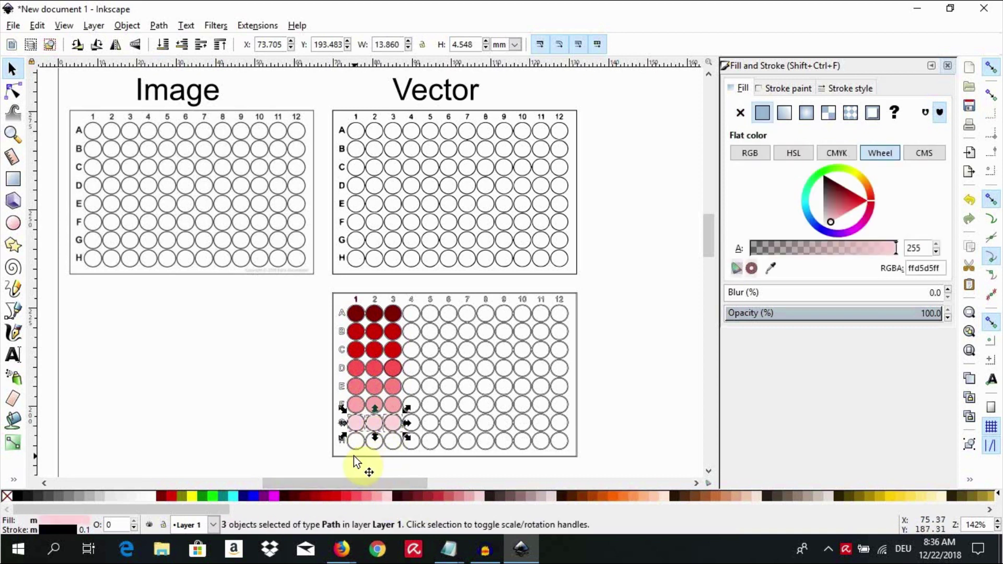
# Fill wells A4–A6 with olive and B4–B6 with gold.
pyautogui.click(413, 321)
pyautogui.keyDown('shift'); pyautogui.click(437, 315); pyautogui.keyUp('shift')
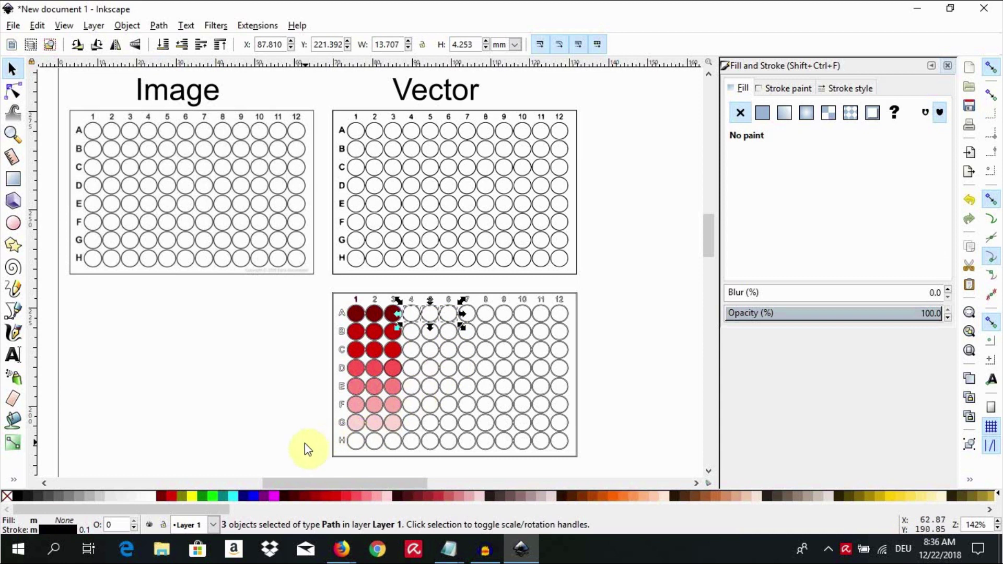
pyautogui.click(869, 496)
pyautogui.click(417, 337)
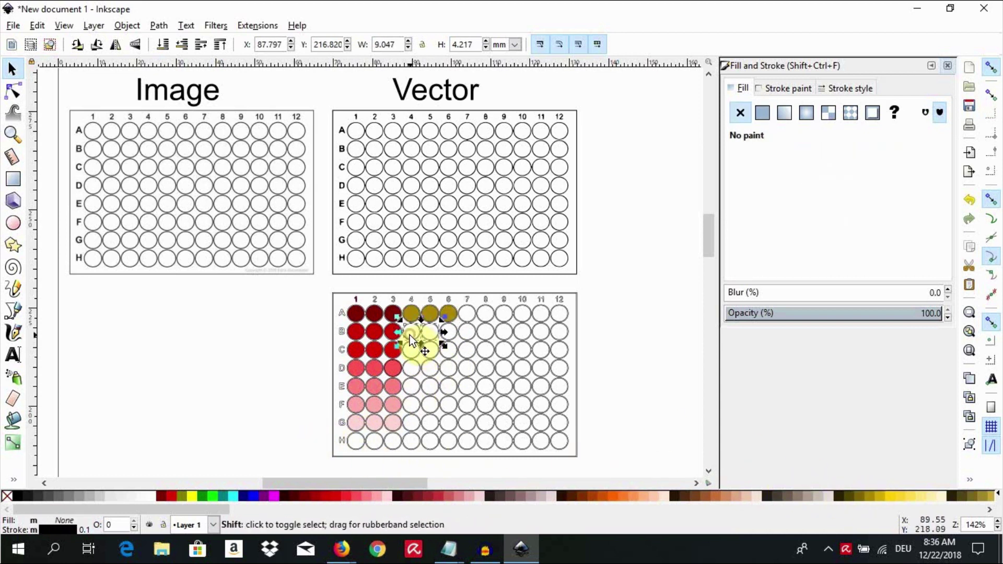
pyautogui.keyDown('shift'); pyautogui.click(454, 336); pyautogui.keyUp('shift')
pyautogui.click(600, 358)
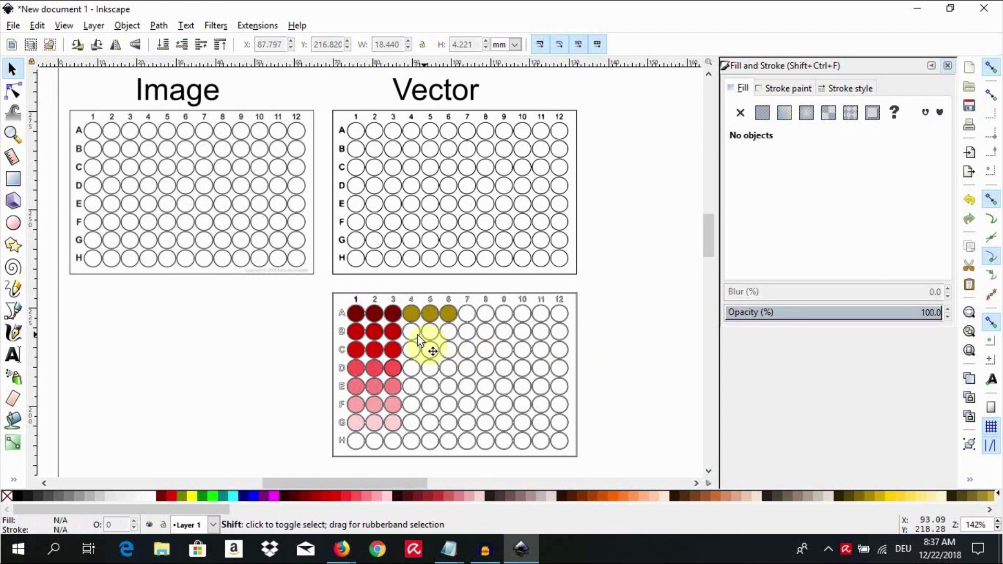
pyautogui.click(418, 334)
pyautogui.keyDown('shift'); pyautogui.click(434, 340); pyautogui.keyUp('shift')
pyautogui.keyDown('shift'); pyautogui.click(449, 337); pyautogui.keyUp('shift')
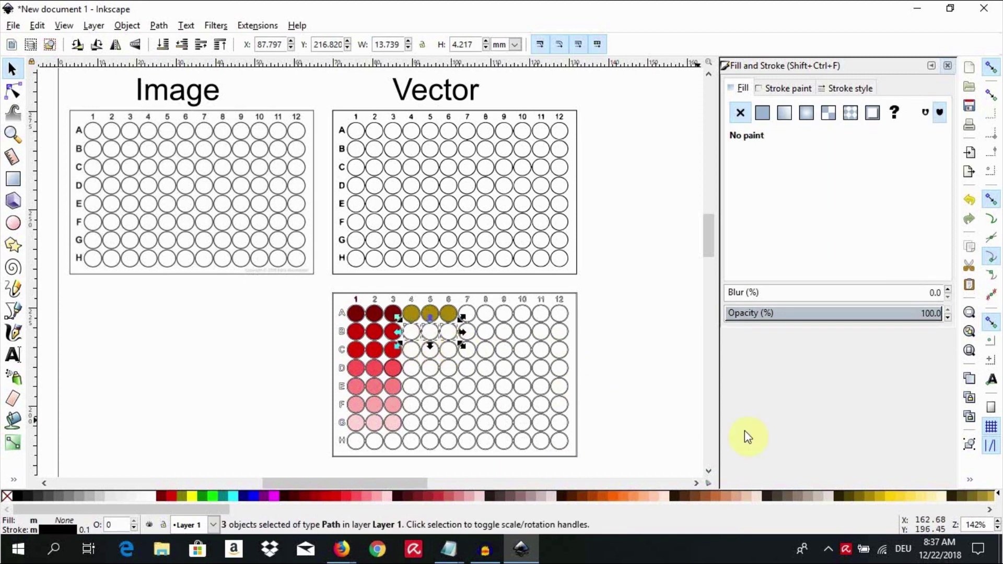
pyautogui.click(882, 499)
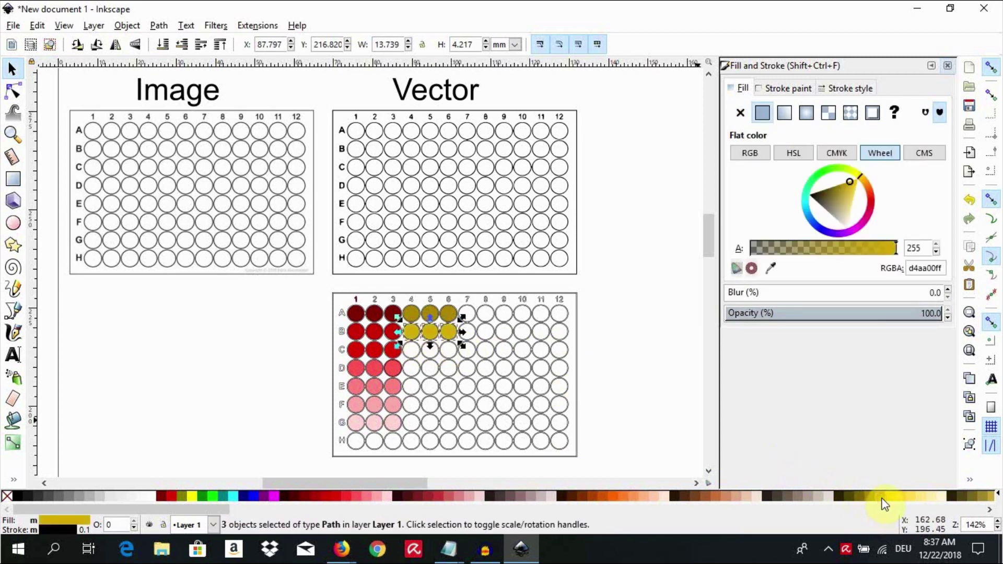
# Fill wells C4–C6 with yellow.
pyautogui.click(410, 356)
pyautogui.keyDown('shift'); pyautogui.click(434, 356); pyautogui.keyUp('shift')
pyautogui.keyDown('shift'); pyautogui.click(453, 354); pyautogui.keyUp('shift')
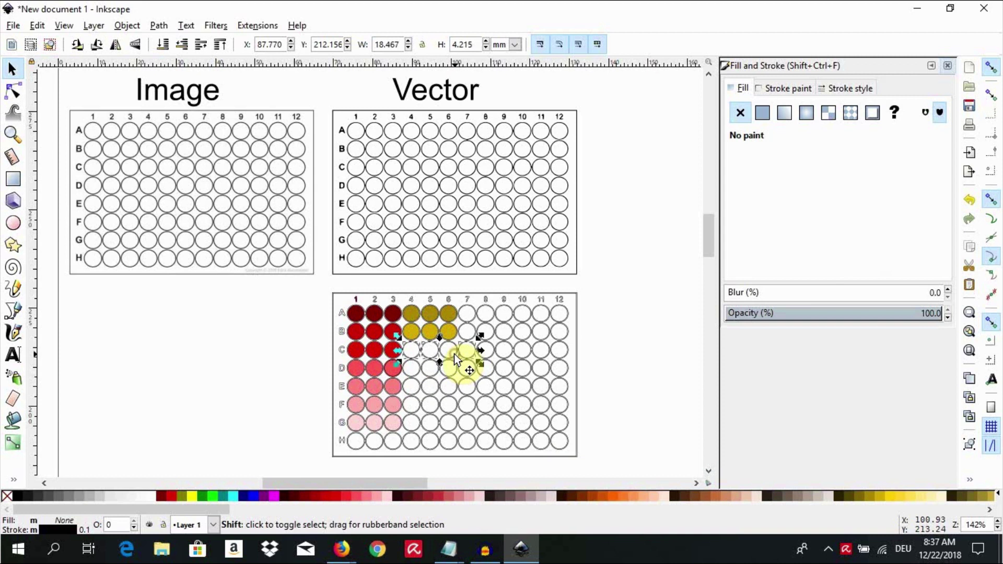
pyautogui.click(657, 386)
pyautogui.keyDown('shift'); pyautogui.click(419, 353); pyautogui.keyUp('shift')
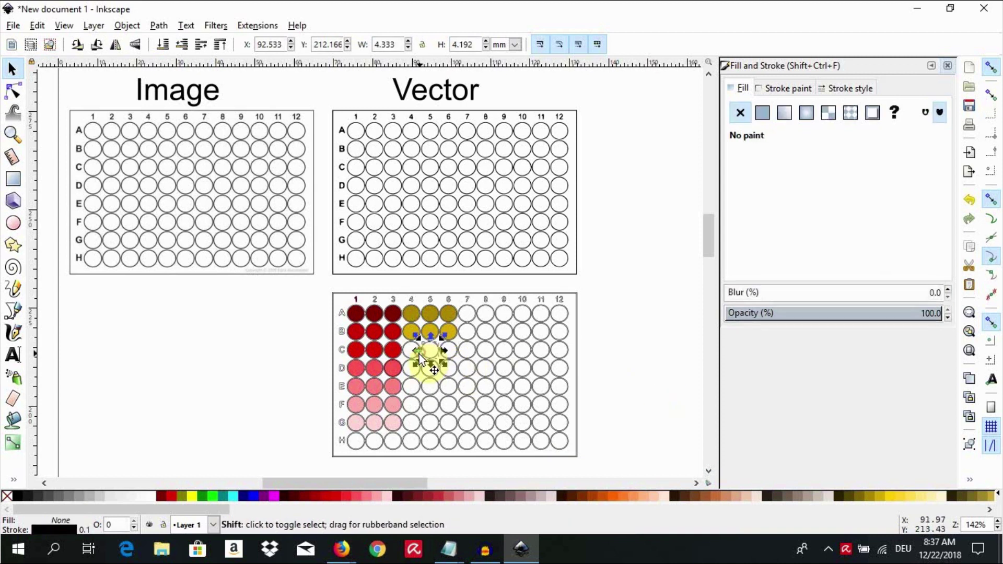
pyautogui.keyDown('shift'); pyautogui.click(409, 356); pyautogui.keyUp('shift')
pyautogui.keyDown('shift'); pyautogui.click(451, 356); pyautogui.keyUp('shift')
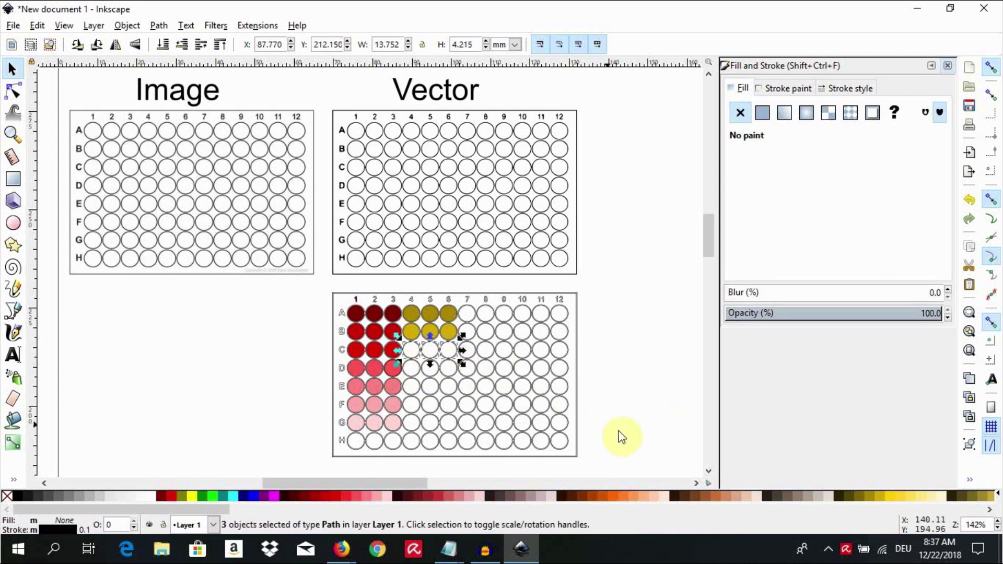
pyautogui.click(892, 496)
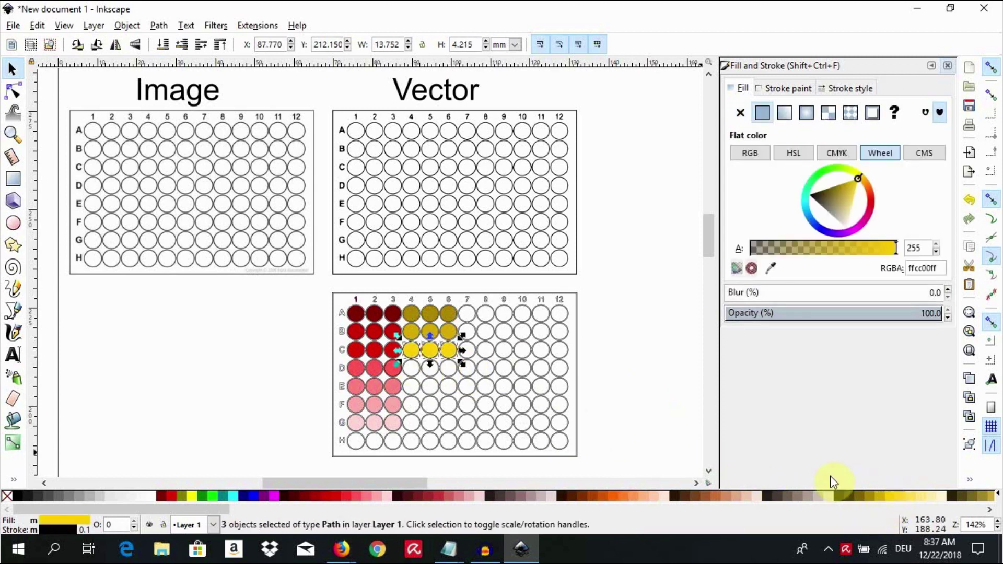
# Fill wells D4–D6 with a lighter yellow.
pyautogui.click(412, 371)
pyautogui.keyDown('shift'); pyautogui.click(420, 372); pyautogui.keyUp('shift')
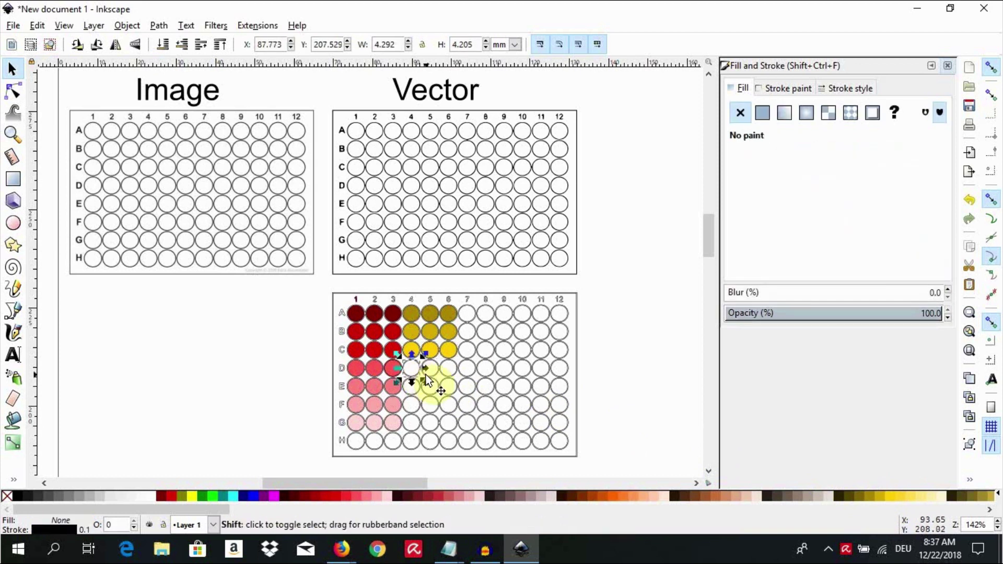
pyautogui.keyDown('shift'); pyautogui.click(448, 373); pyautogui.keyUp('shift')
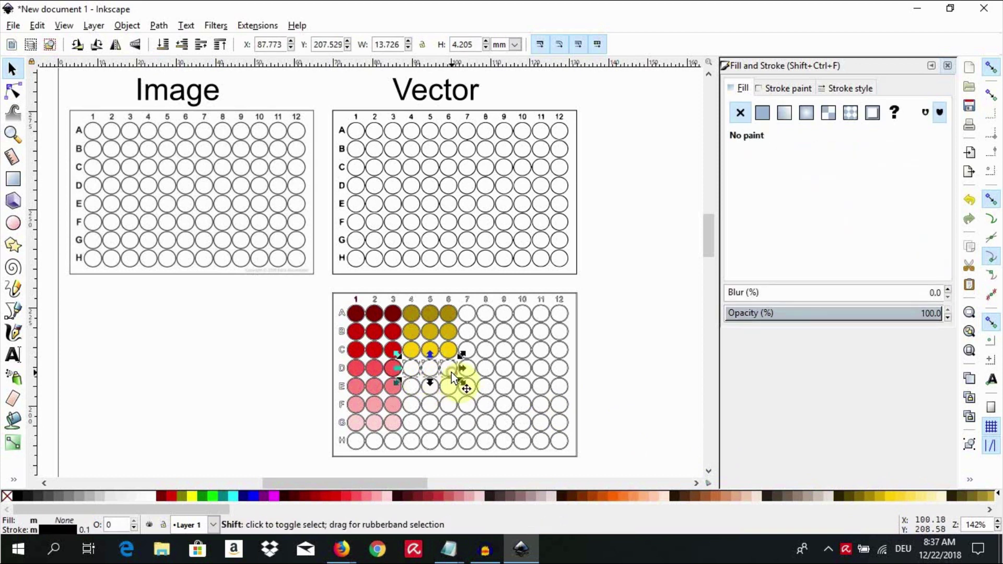
pyautogui.click(901, 499)
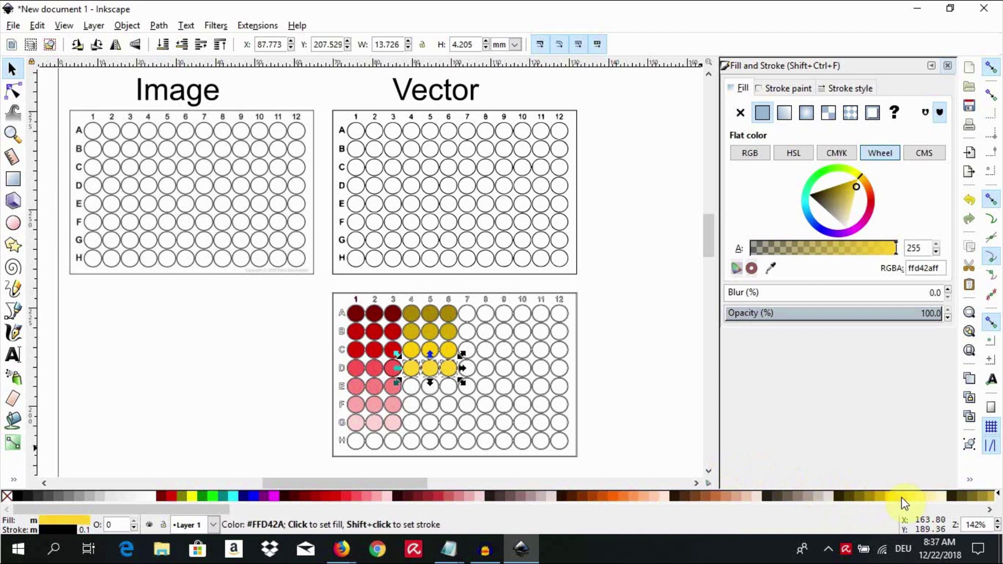
pyautogui.click(906, 498)
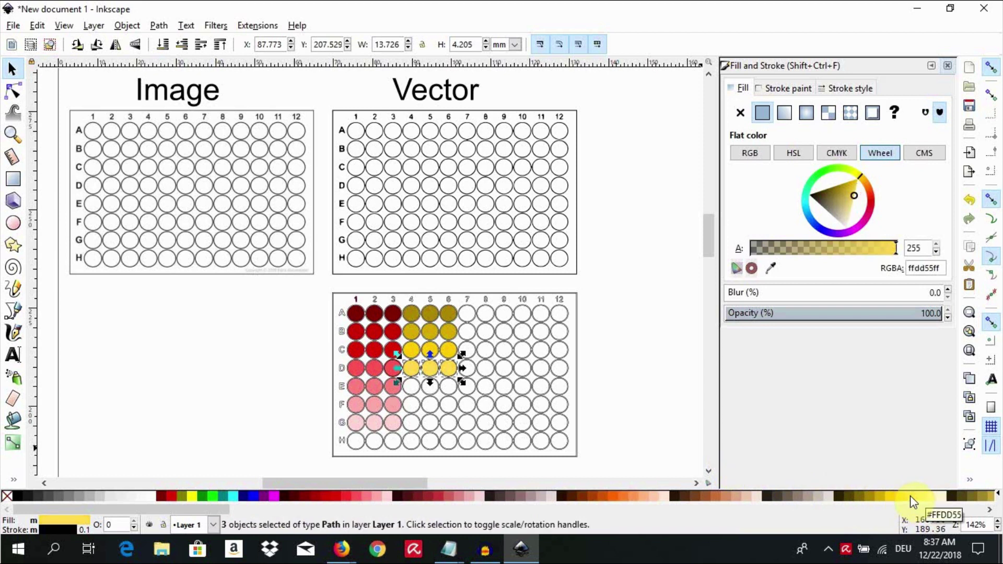
# Fill wells E4–E6 with light yellow, then select wells F4–F6.
pyautogui.click(408, 387)
pyautogui.keyDown('shift'); pyautogui.click(429, 391); pyautogui.keyUp('shift')
pyautogui.keyDown('shift'); pyautogui.click(449, 391); pyautogui.keyUp('shift')
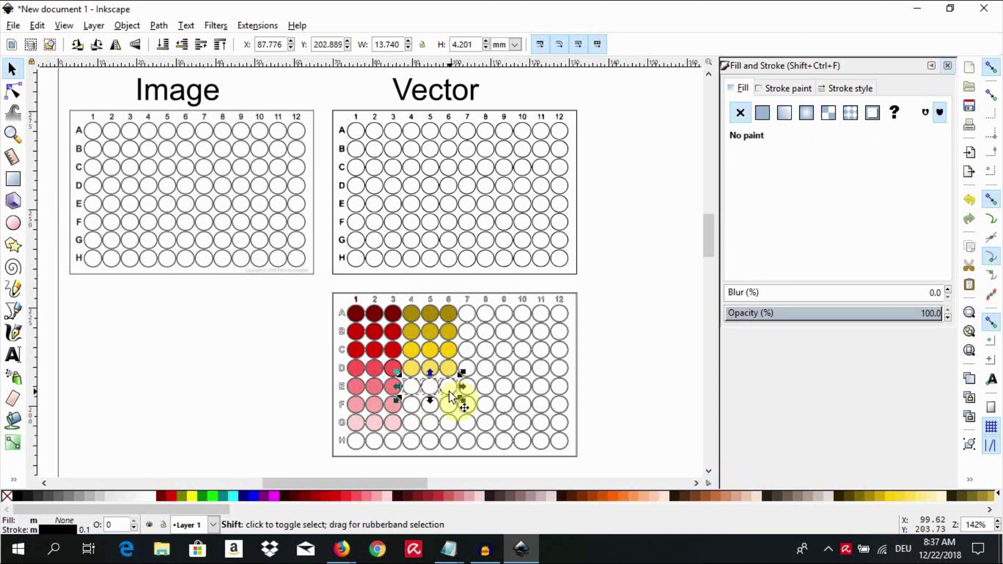
pyautogui.click(920, 497)
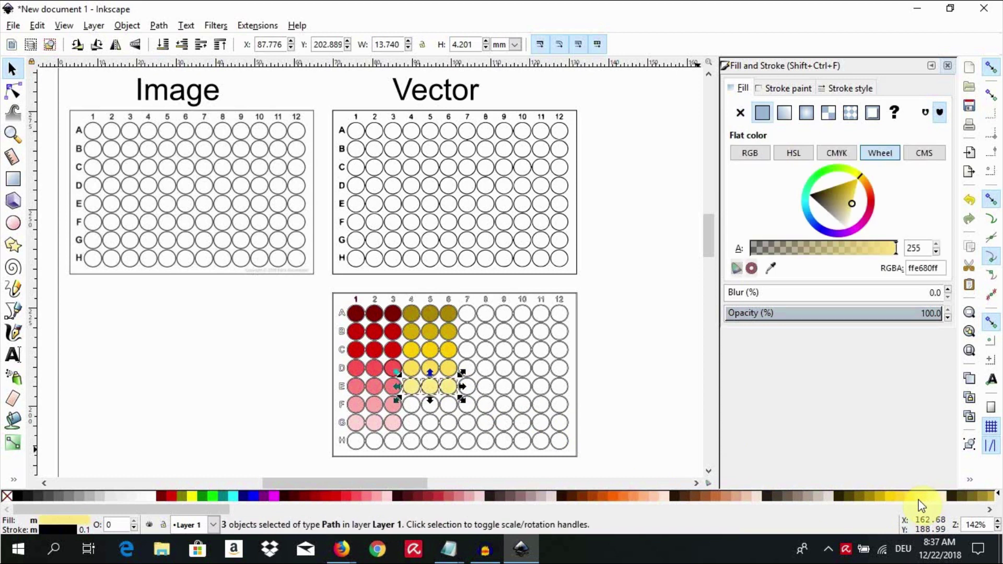
pyautogui.click(420, 407)
pyautogui.keyDown('shift'); pyautogui.click(409, 411); pyautogui.keyUp('shift')
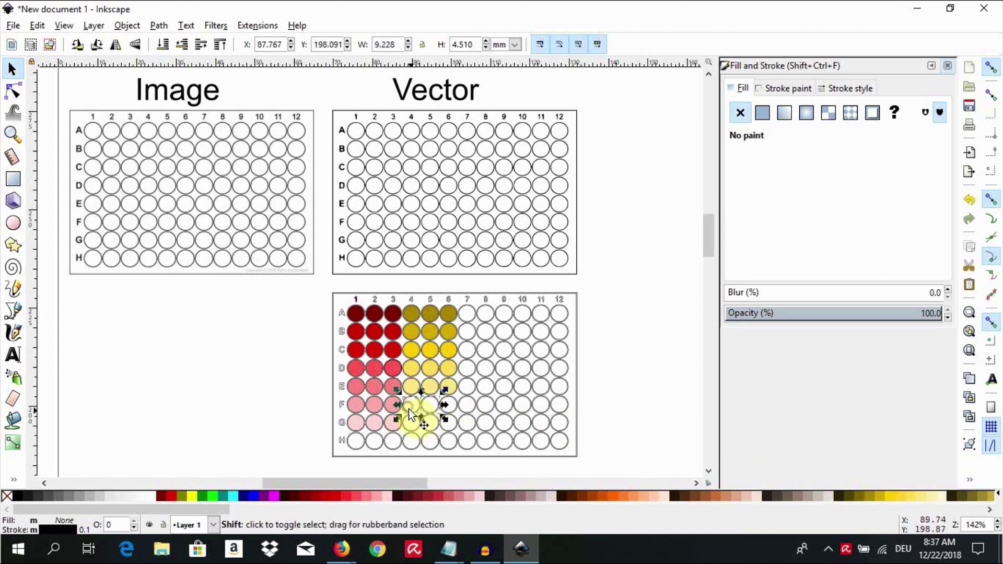
pyautogui.keyDown('shift'); pyautogui.click(450, 406); pyautogui.keyUp('shift')
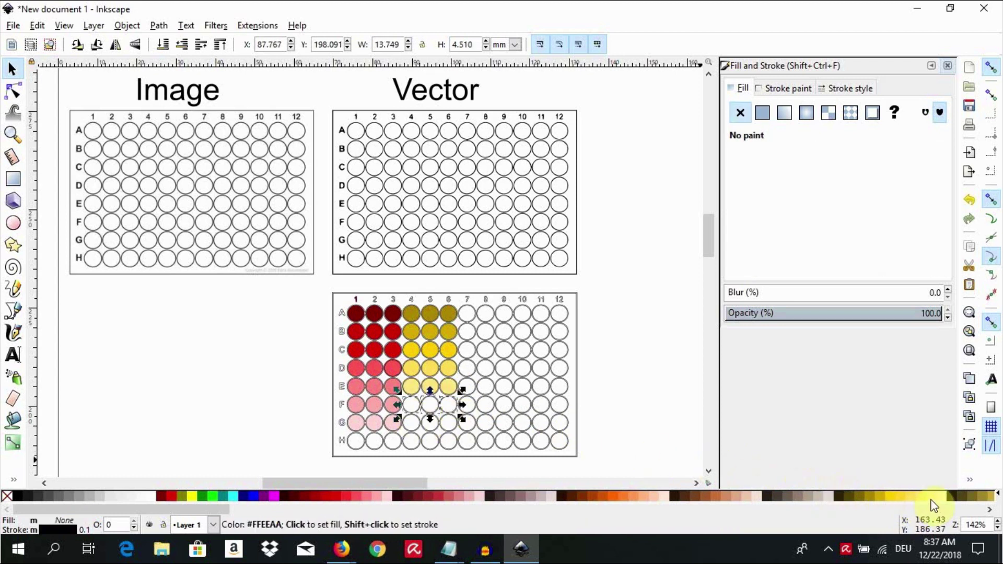